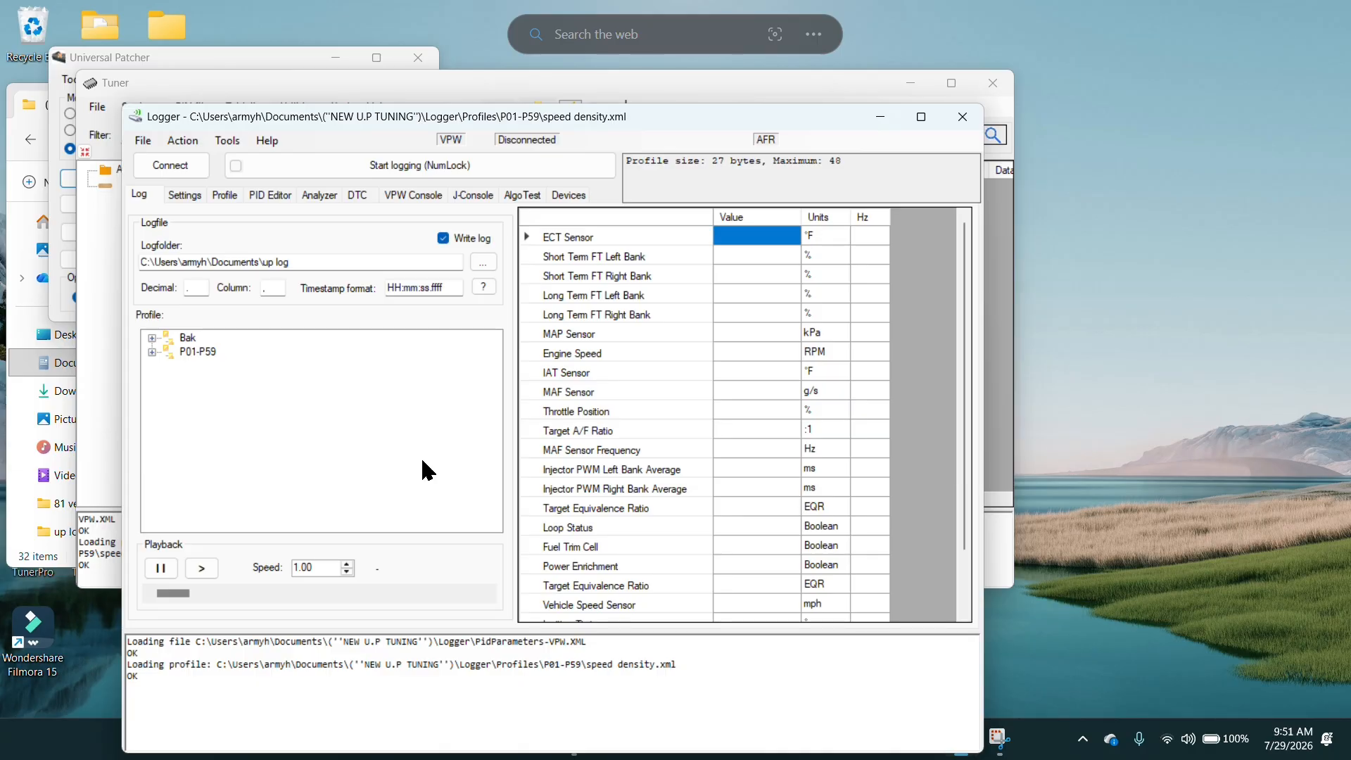
Connect the logger to the vehicle's PCM, start logging with the speed density profile, and look through the live sensor values
click(180, 164)
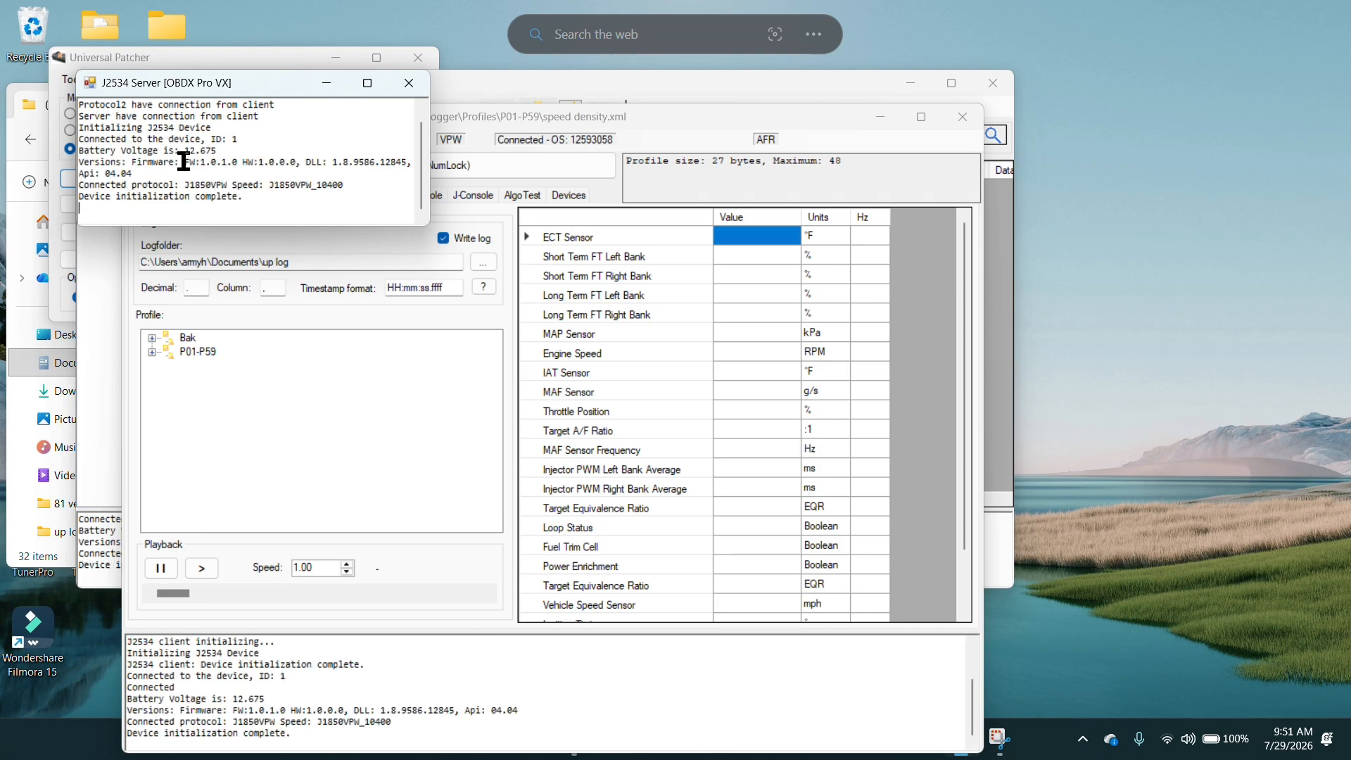
click(454, 477)
click(296, 171)
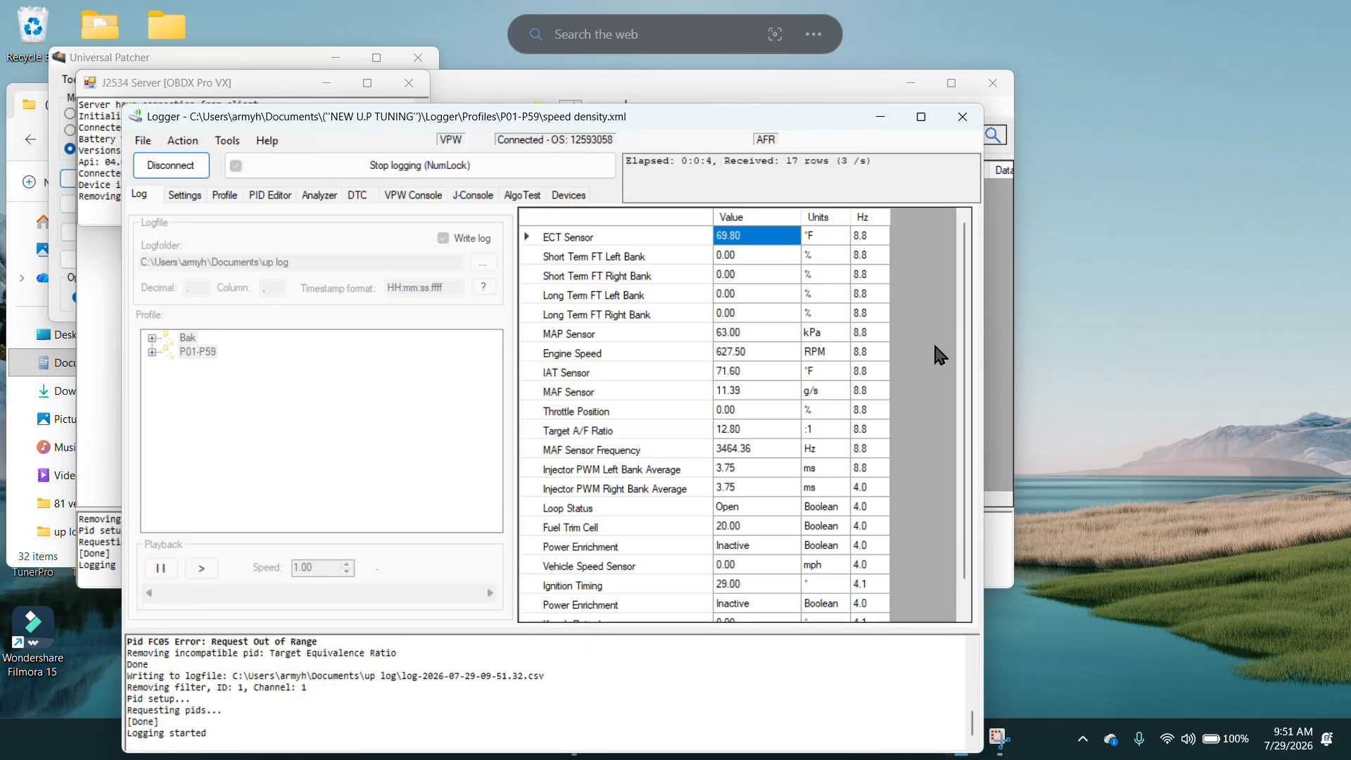
scroll(969, 549, down, 1)
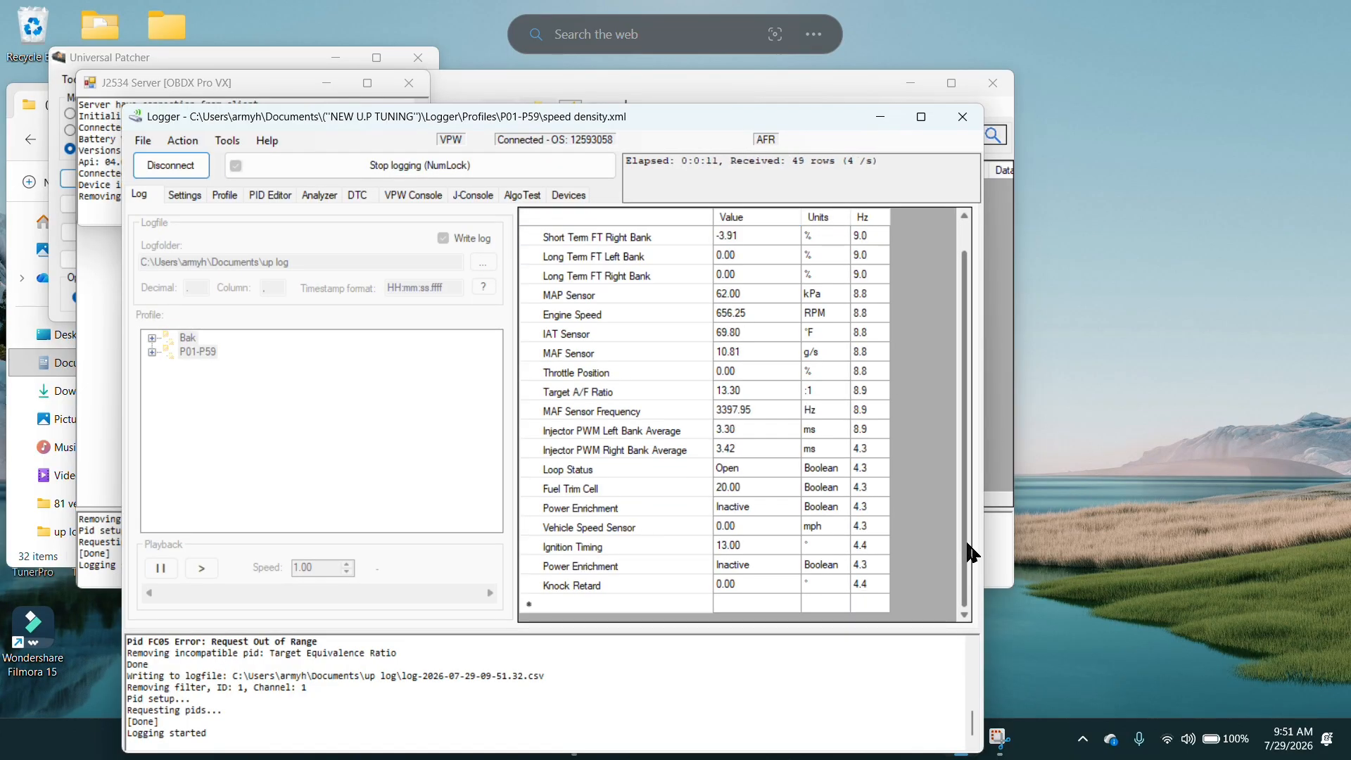
scroll(969, 551, up, 1)
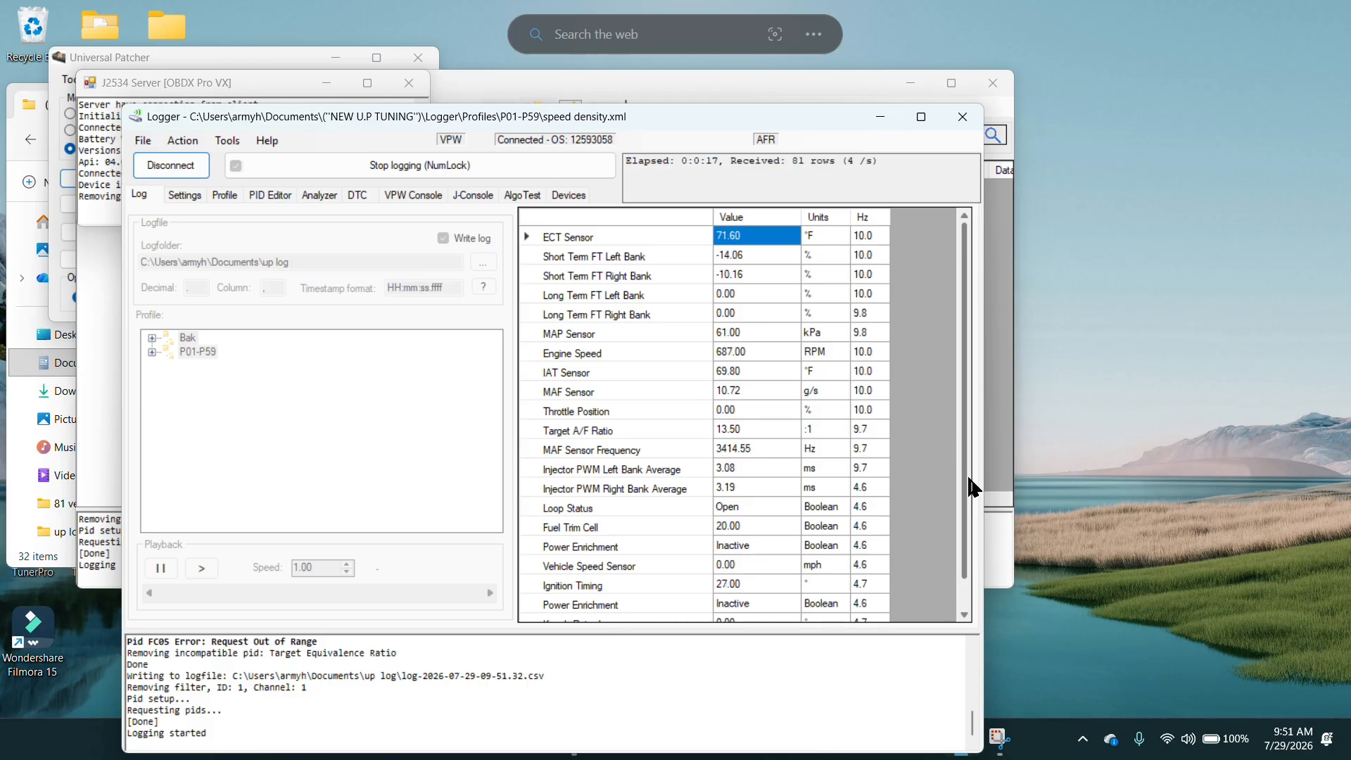
Open a live histogram and load "SPEED DENSITY FLASH no MAF, no LTFT, no MIL light chatgpt3.bin" as its template bin
click(227, 143)
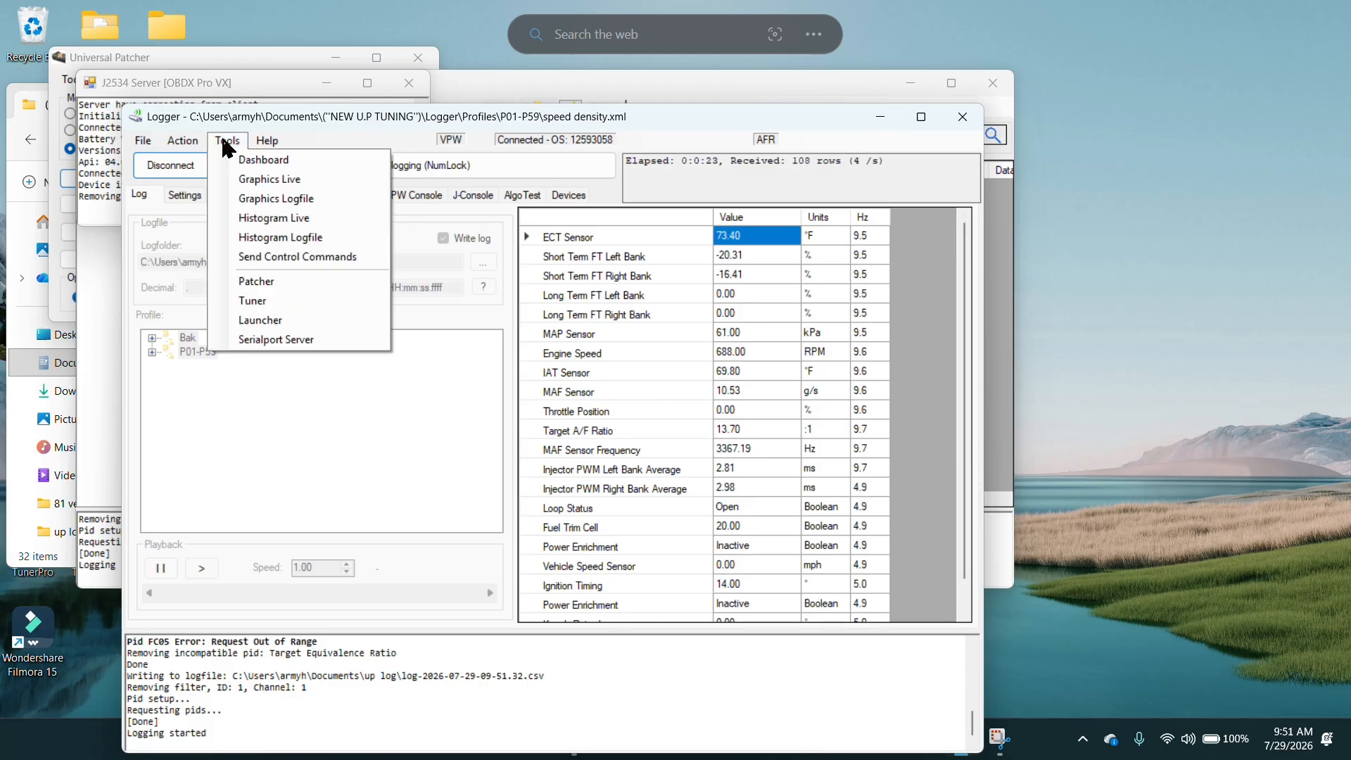
click(278, 218)
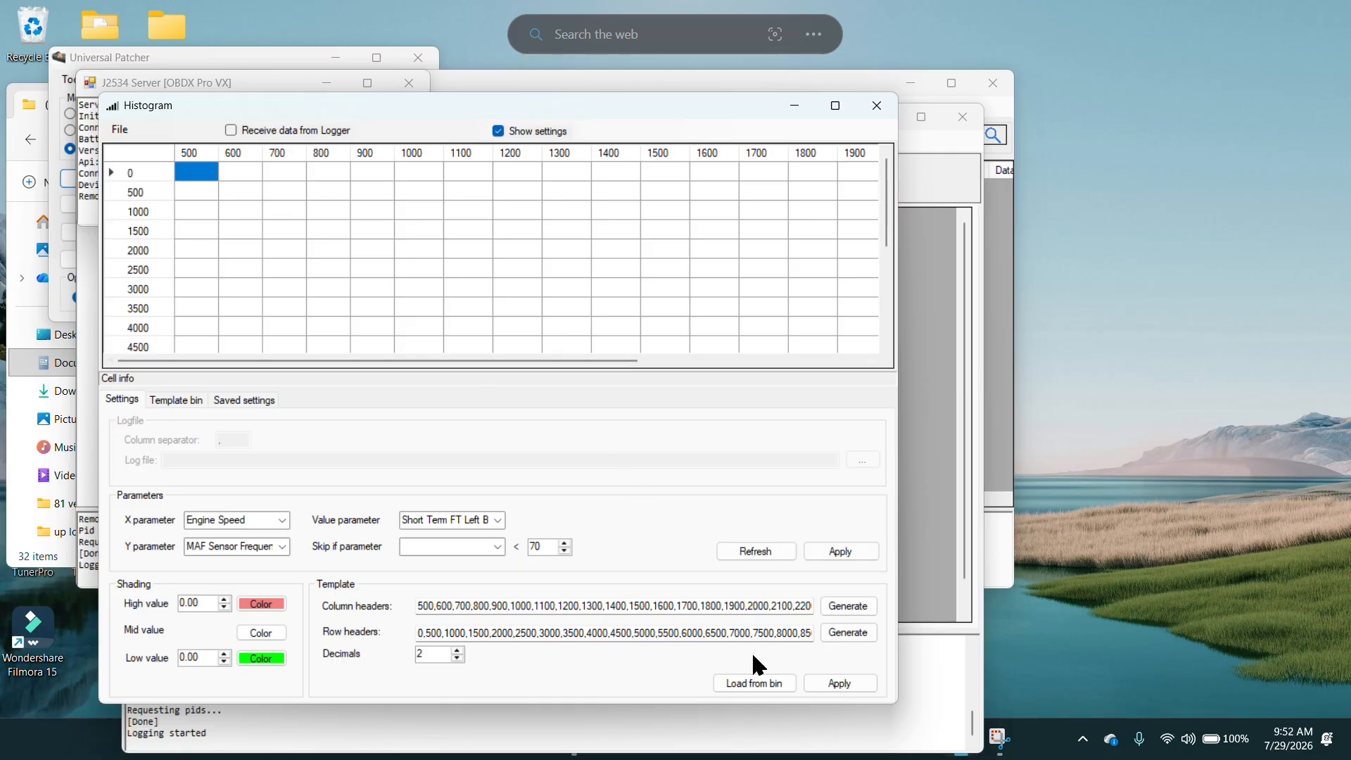
click(764, 688)
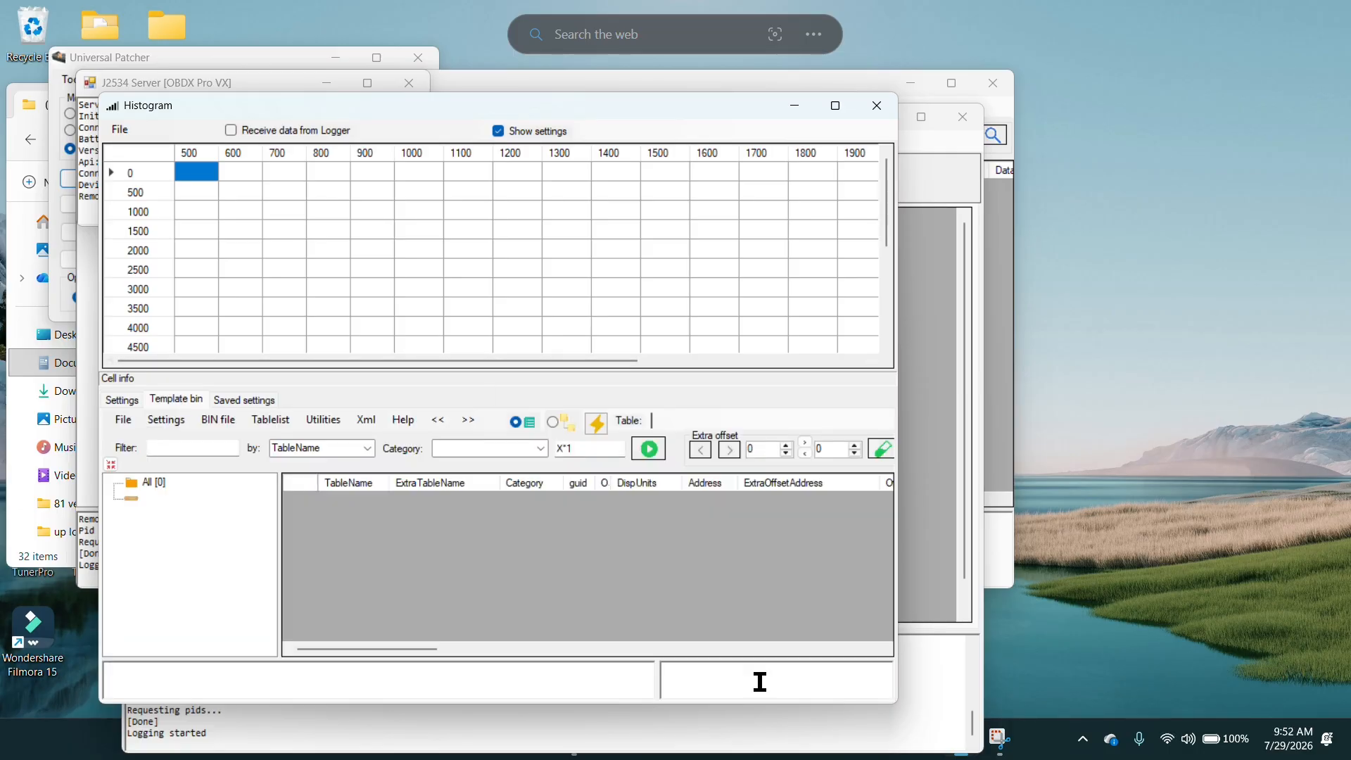
click(125, 421)
click(151, 436)
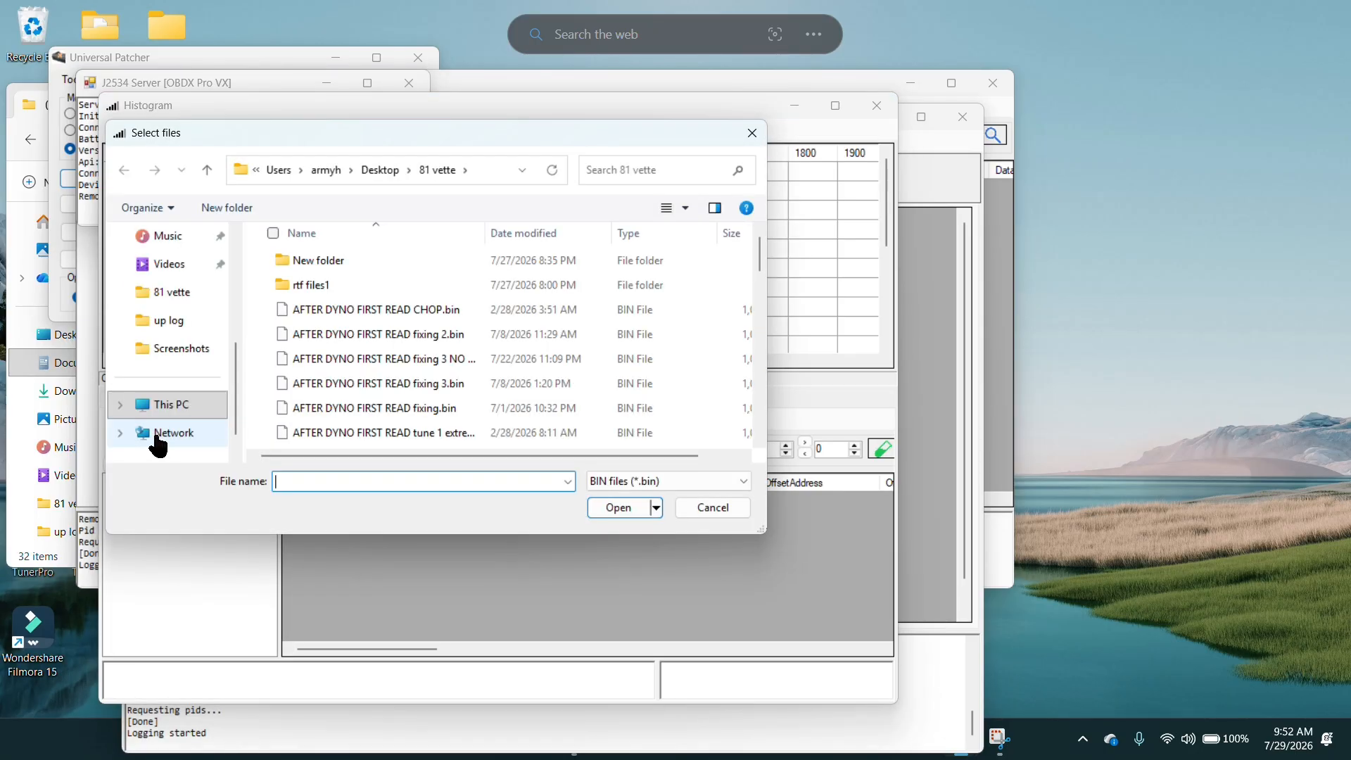
scroll(361, 390, down, 10)
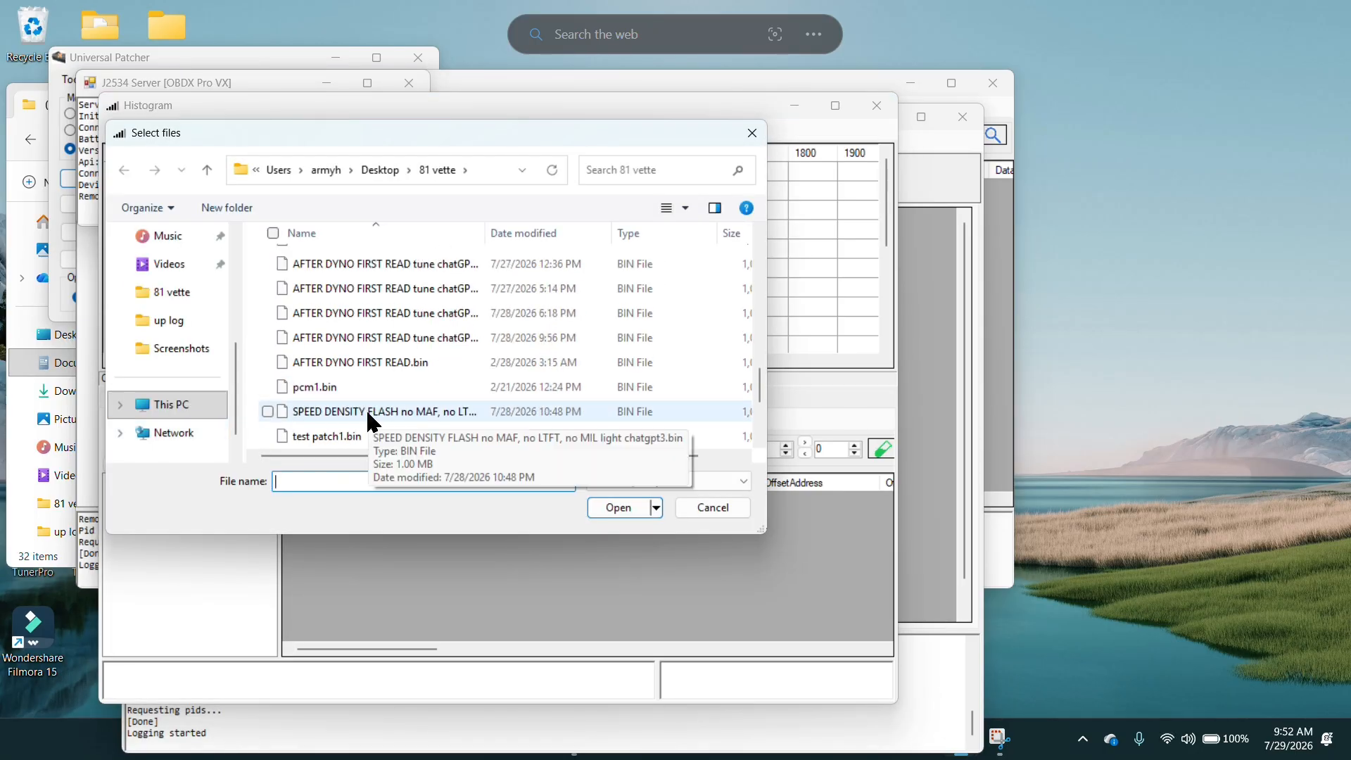
click(367, 414)
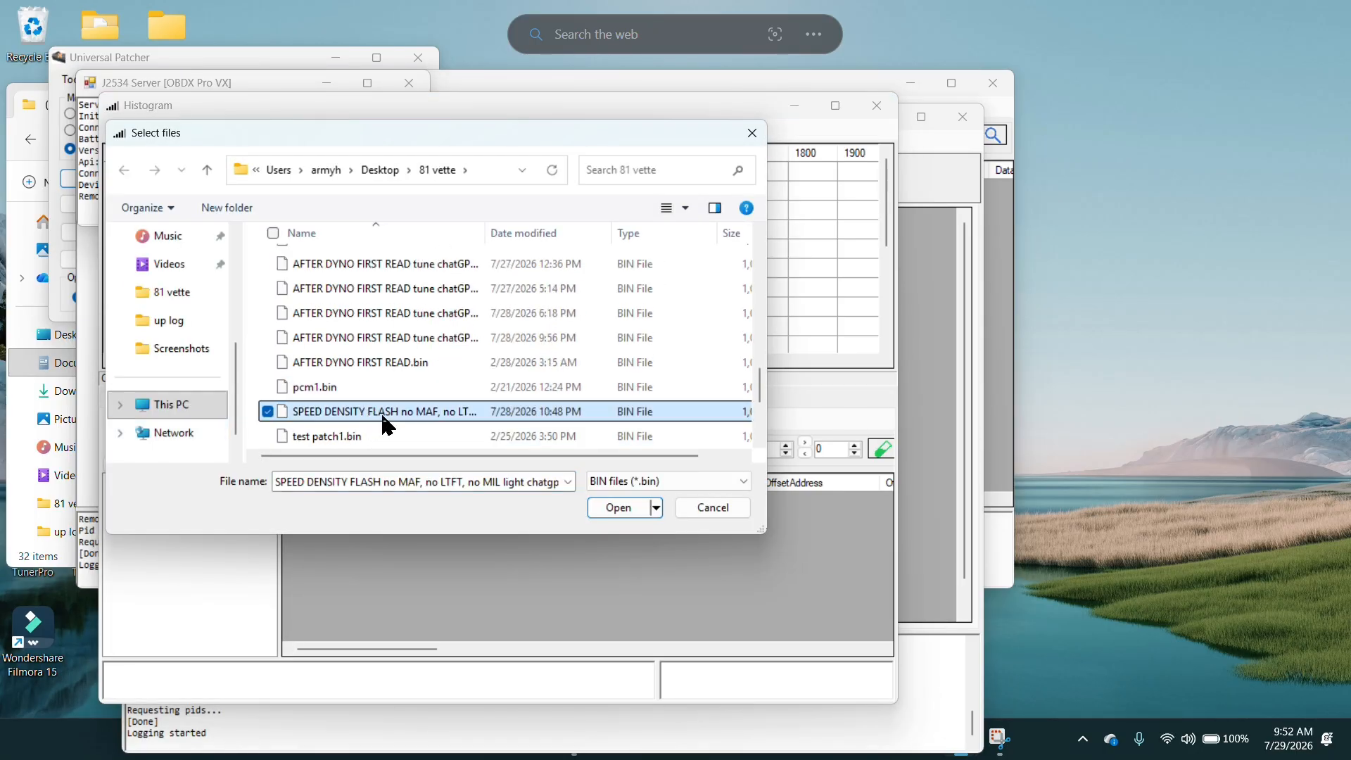
click(619, 508)
Filter the template tables by All for "MAIN" and choose K_Main_Volumetric_Efficiency_% as the histogram template
click(367, 449)
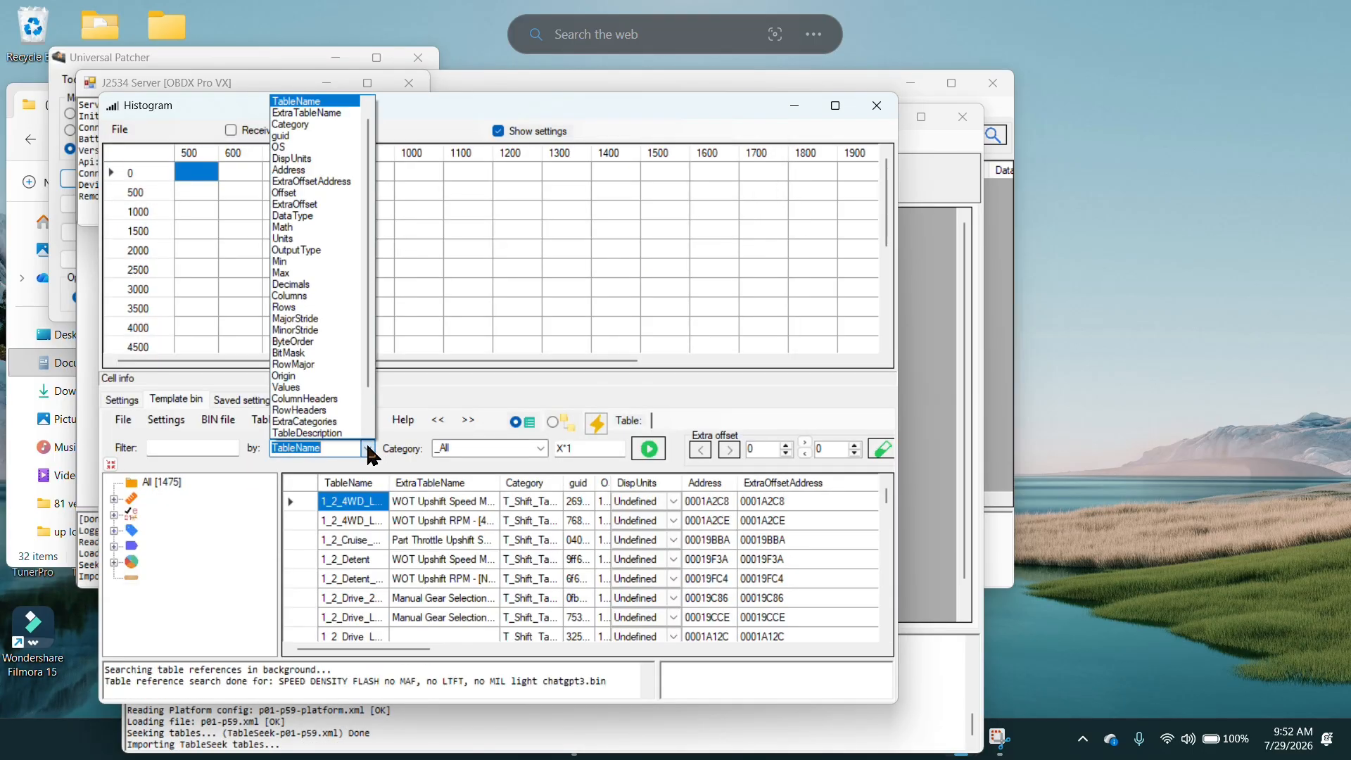
scroll(365, 352, up, 1)
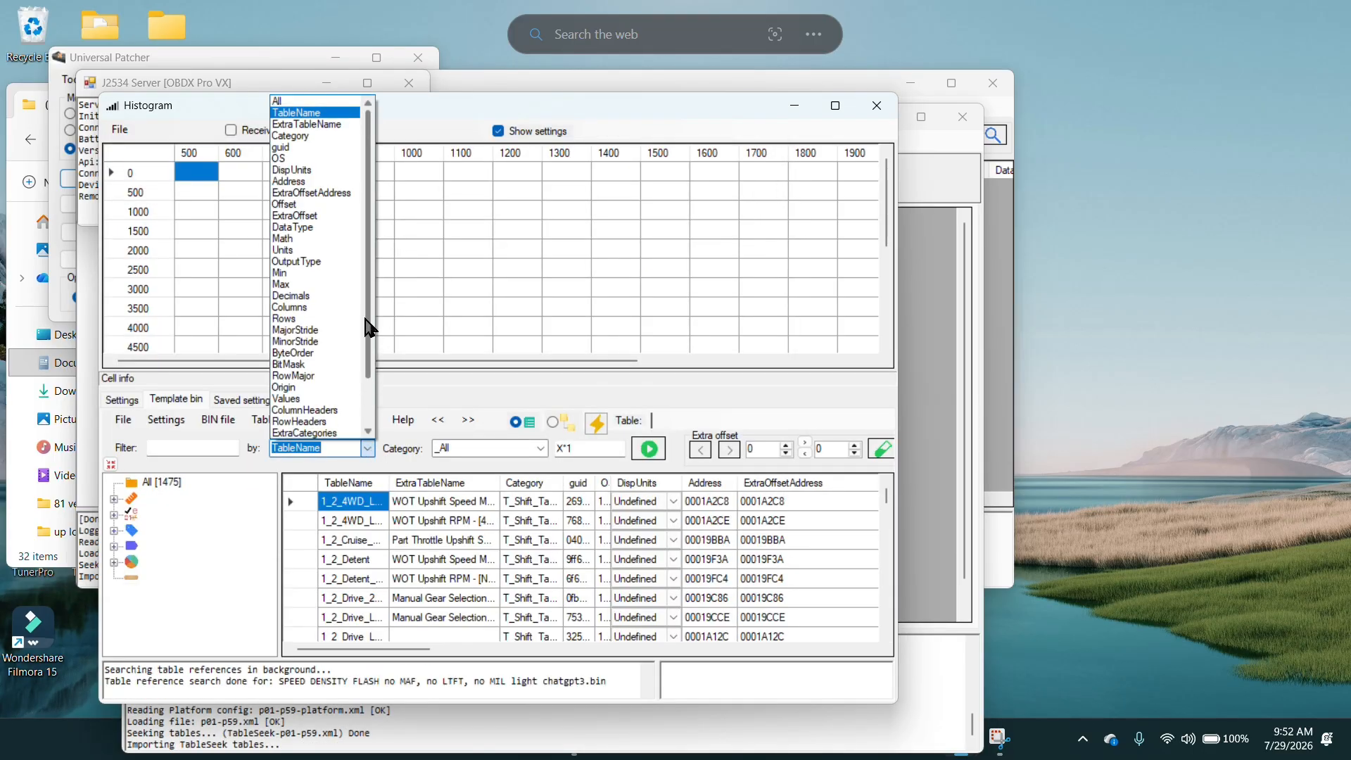
click(285, 101)
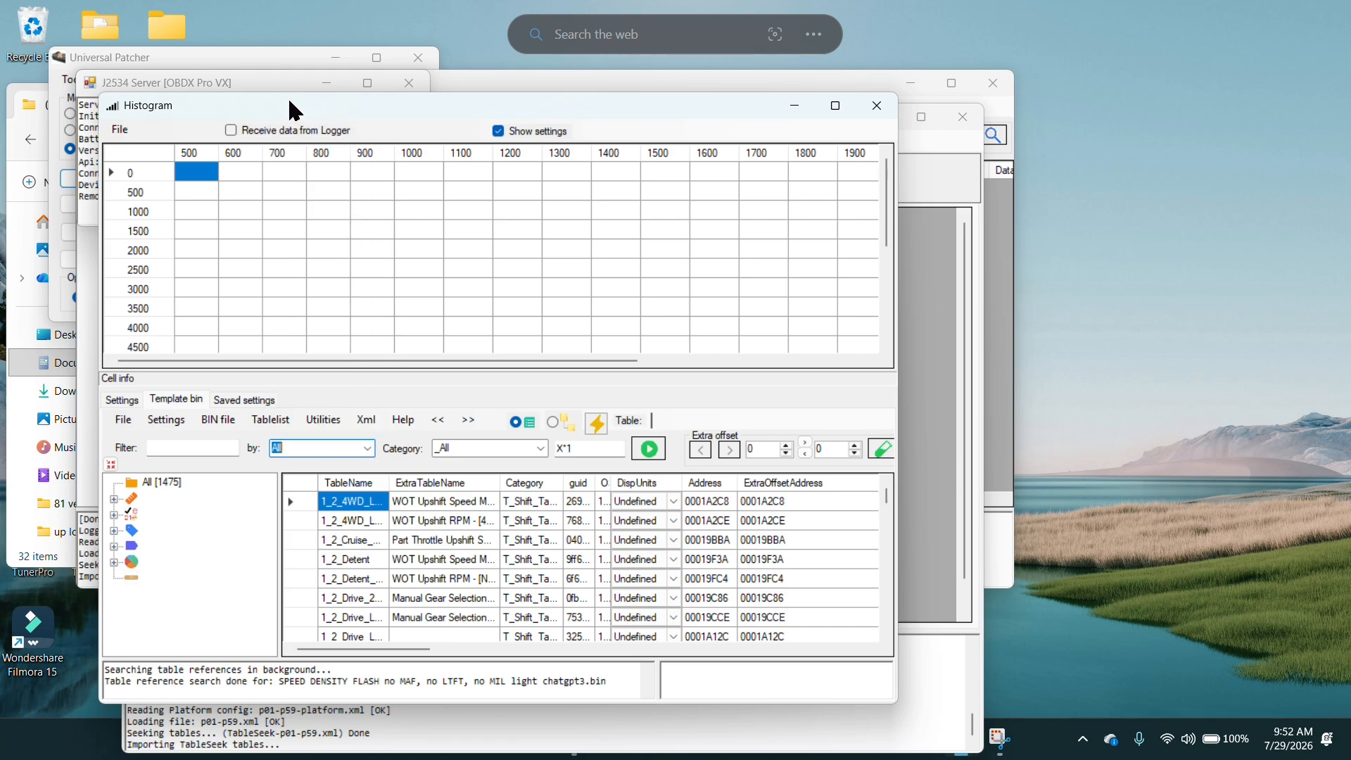
click(190, 444)
text(MAIN)
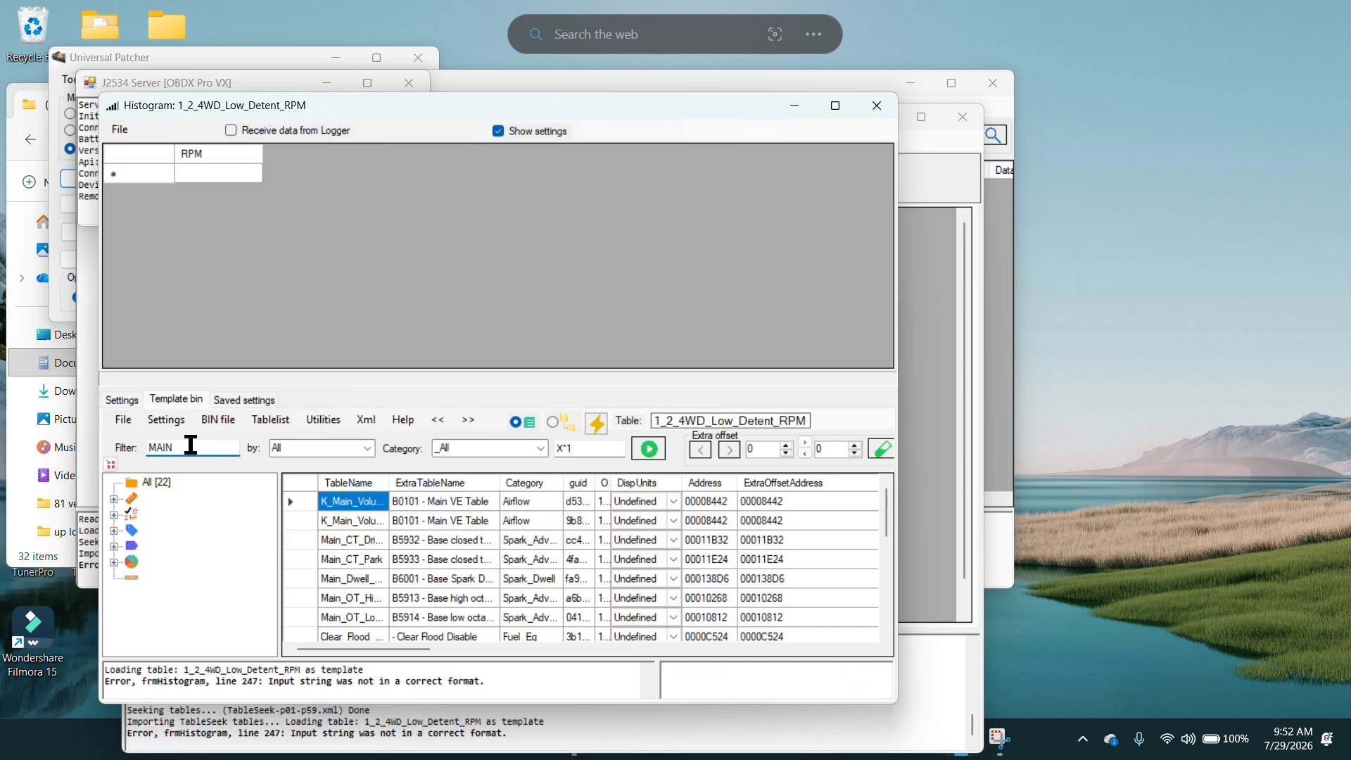
drag(390, 482, 560, 482)
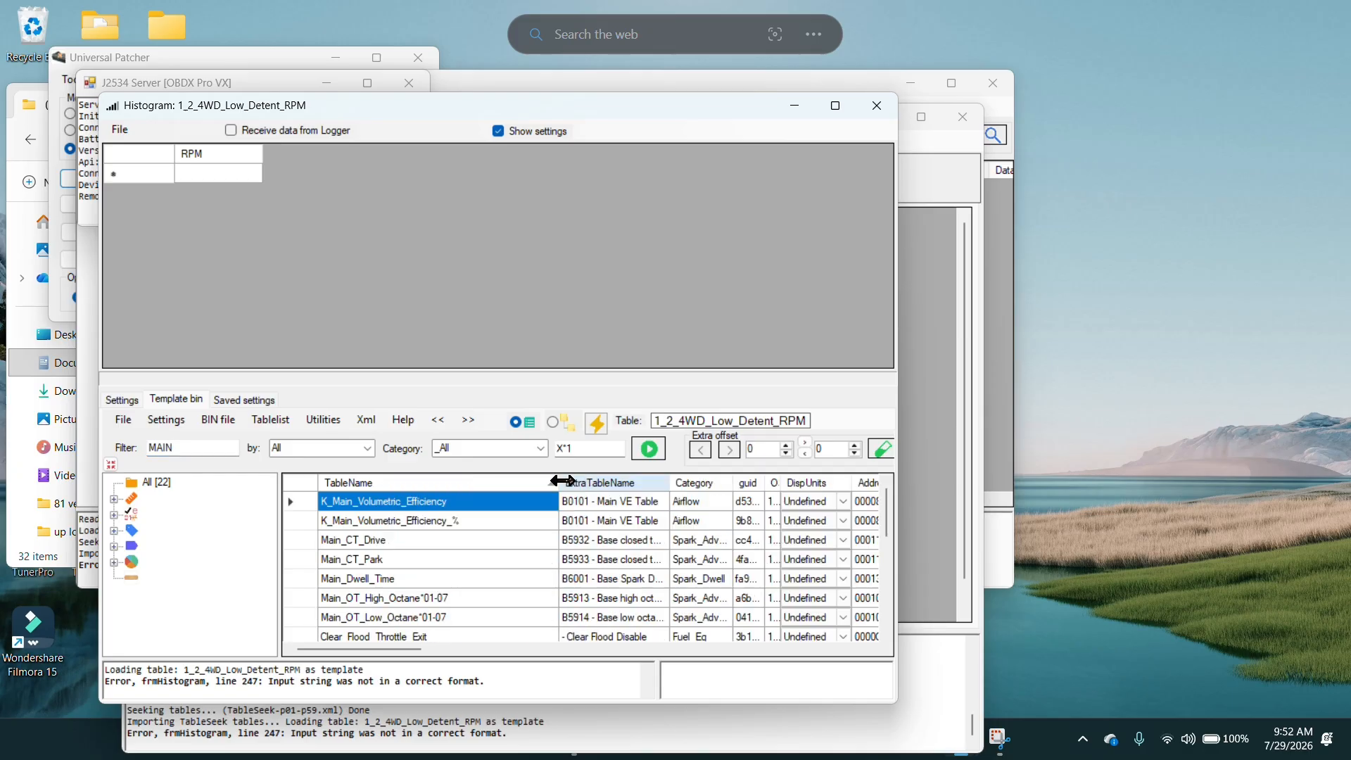
click(399, 520)
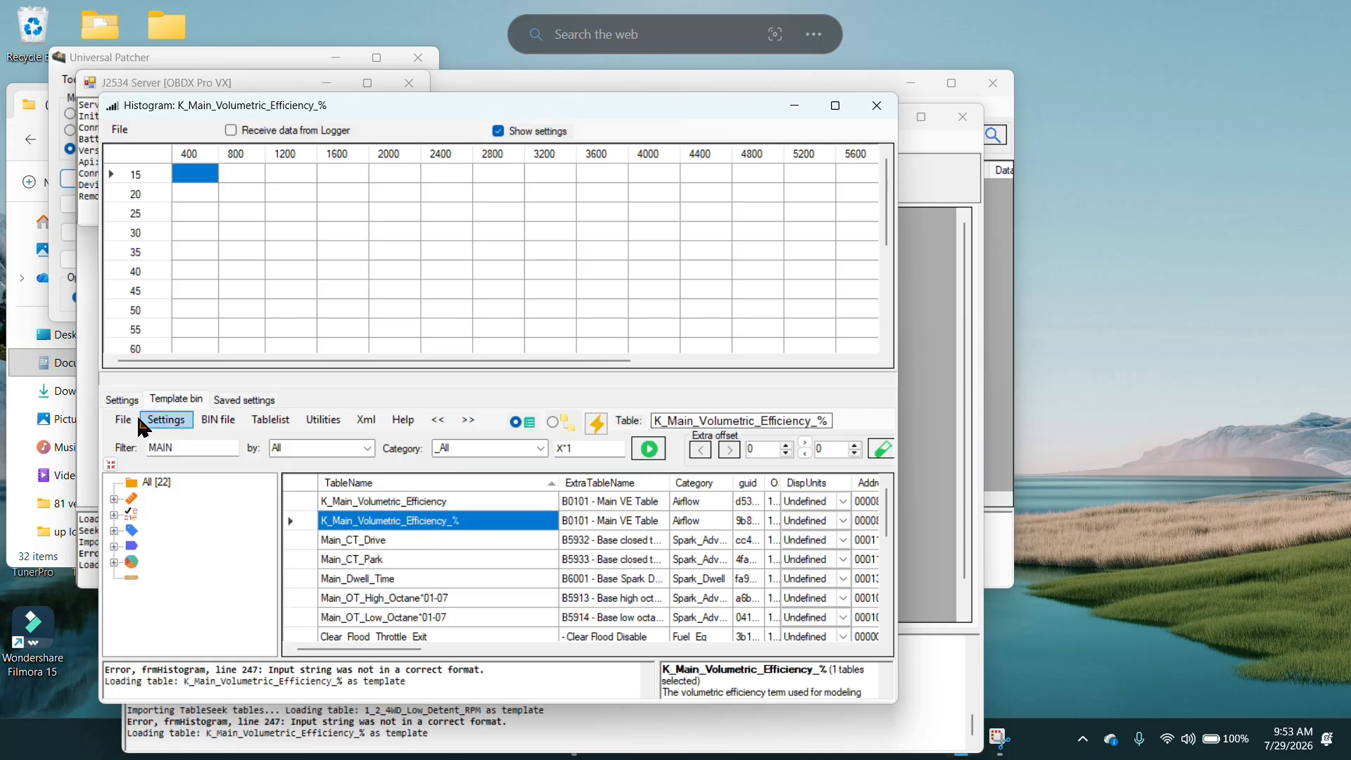
Set the histogram's Y parameter to MAP Sensor and apply the template and parameter settings
click(121, 399)
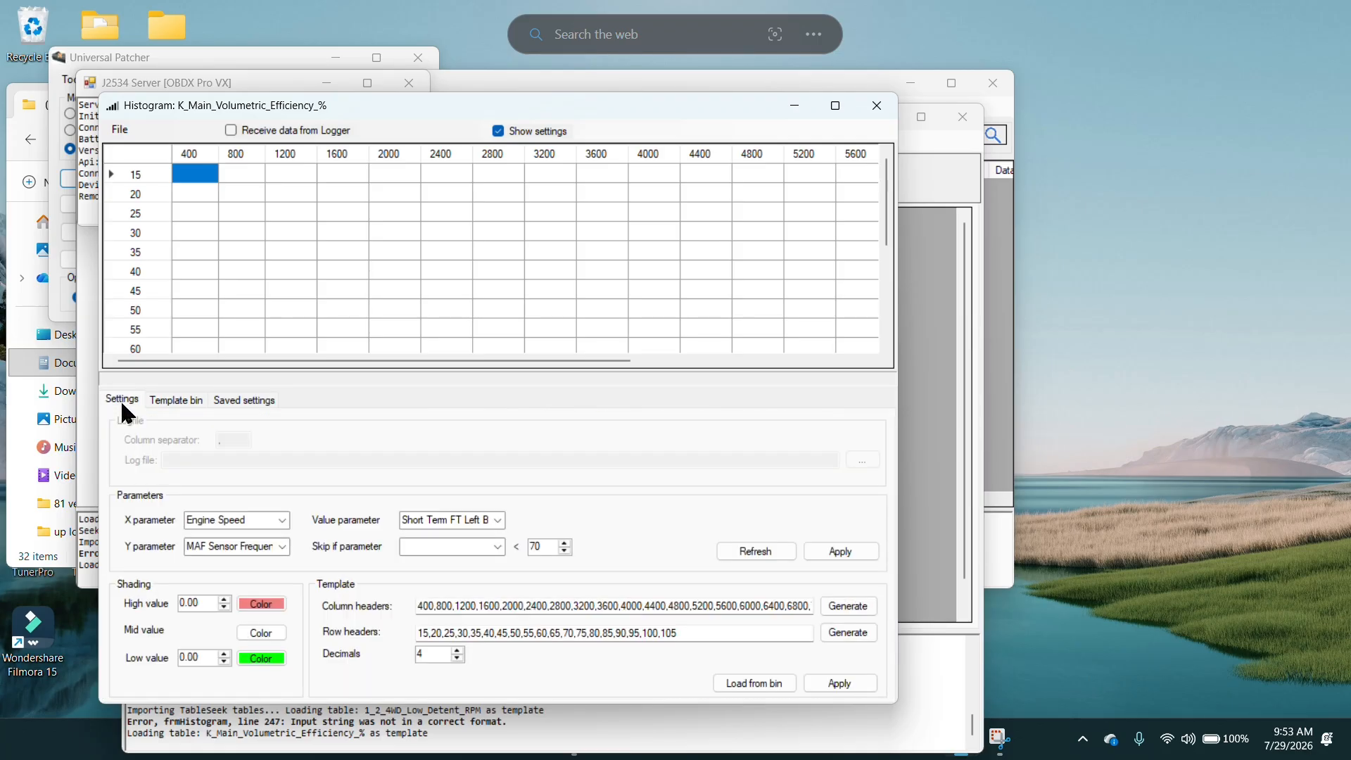
click(282, 548)
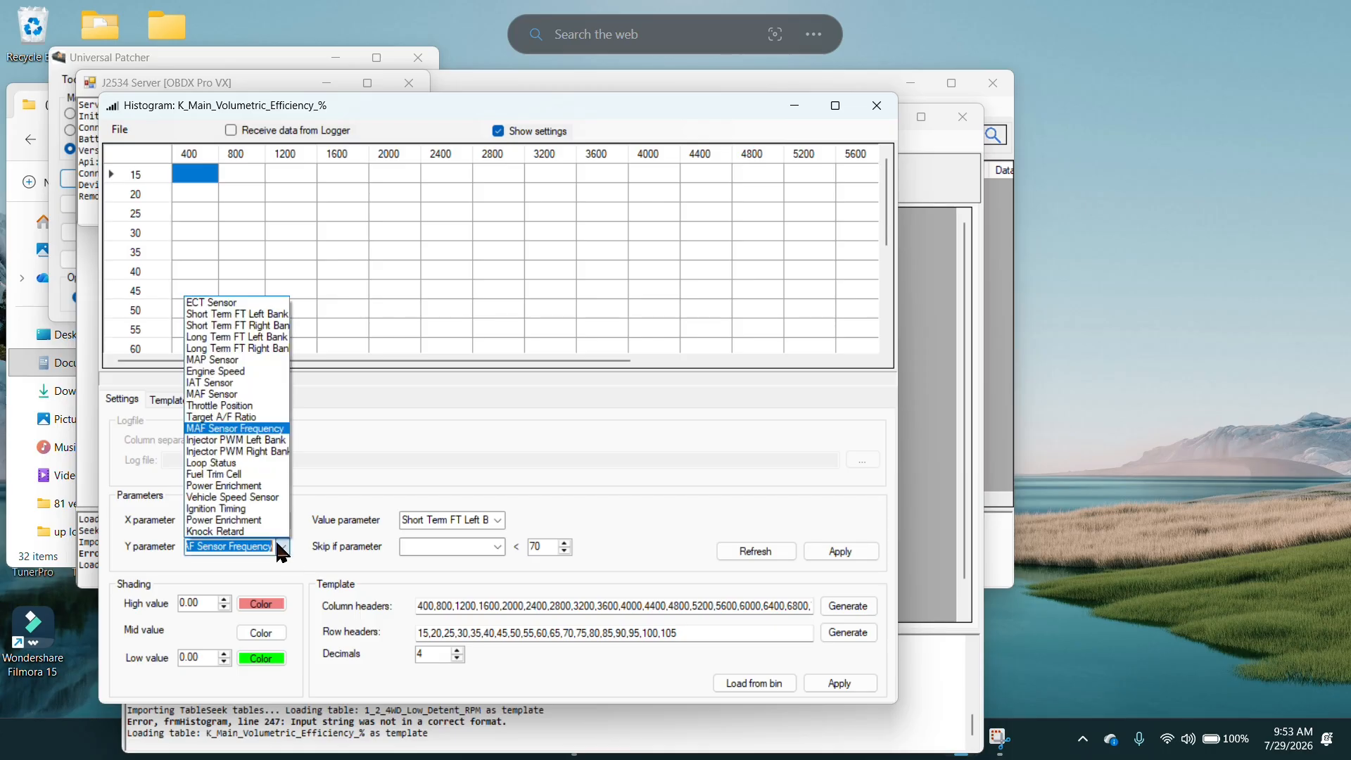
click(241, 361)
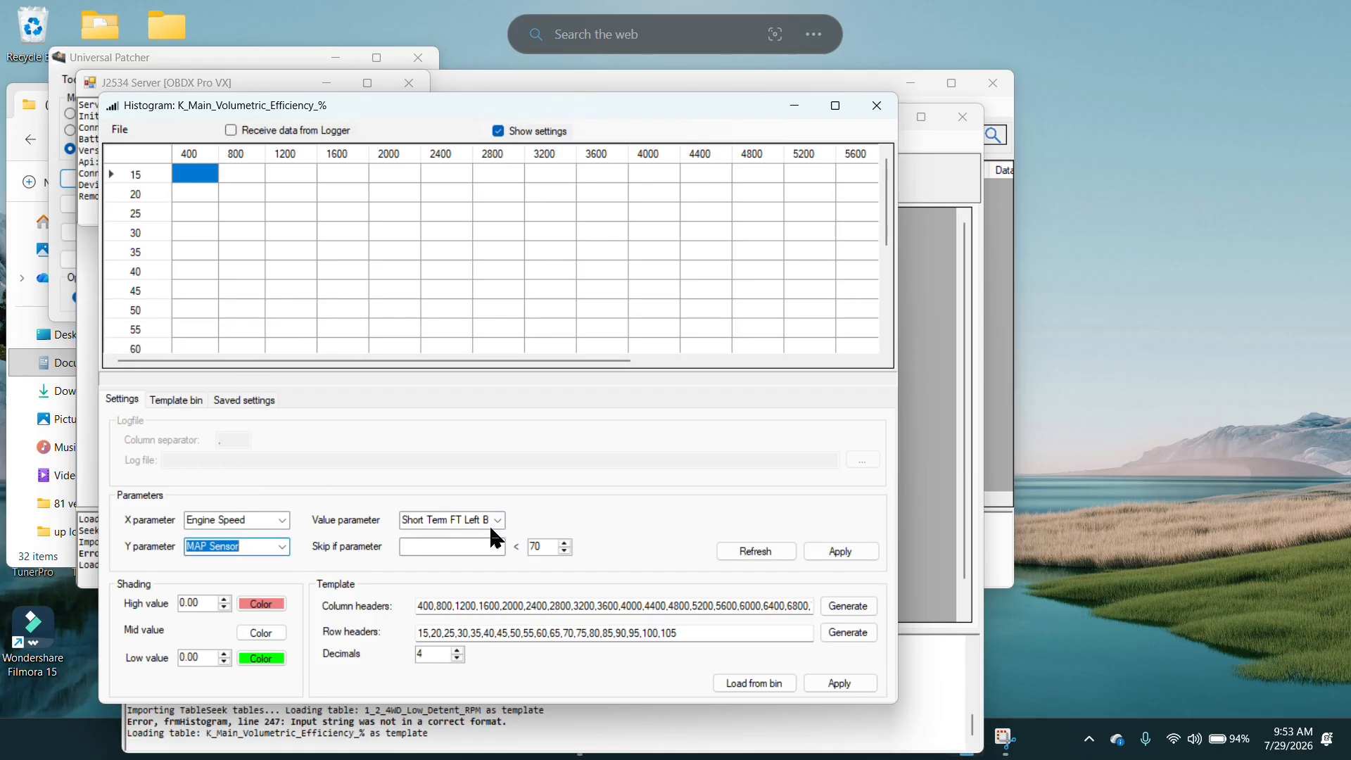
click(848, 684)
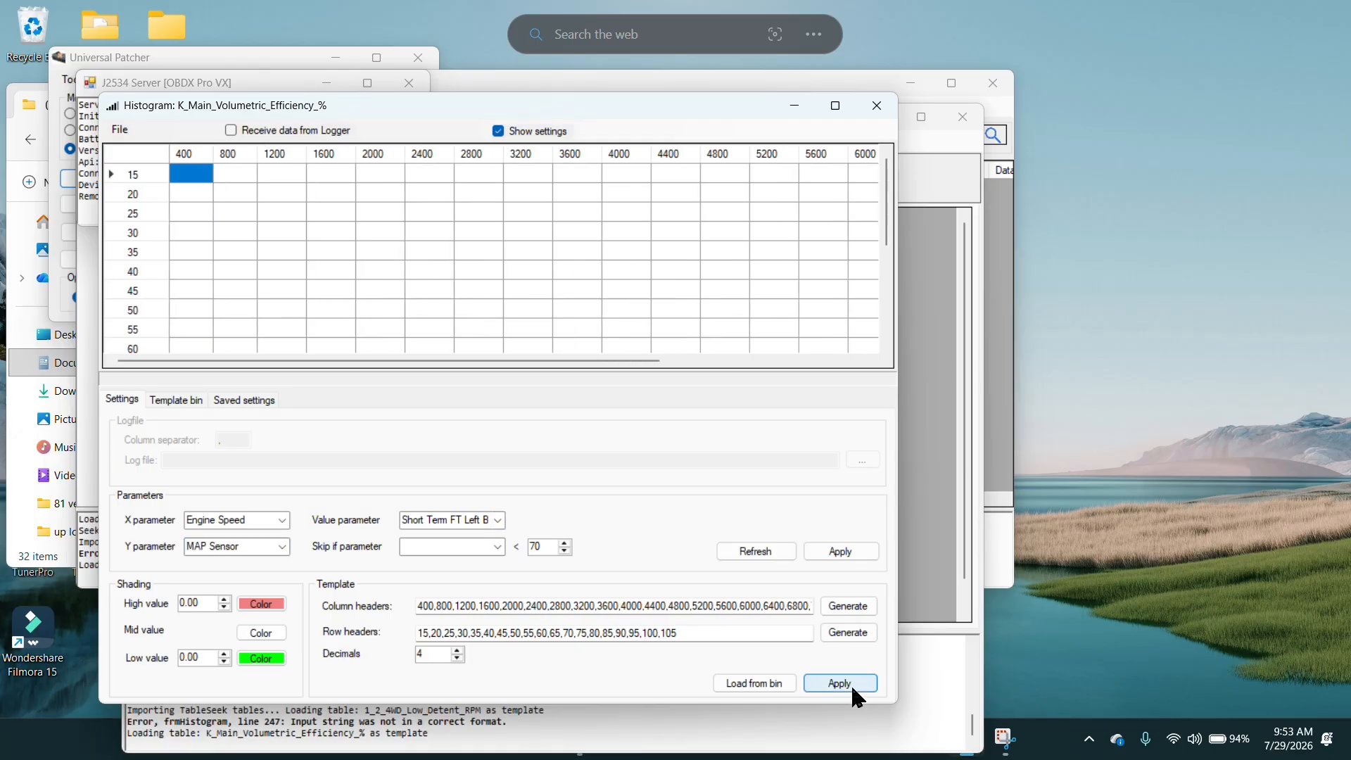
click(828, 552)
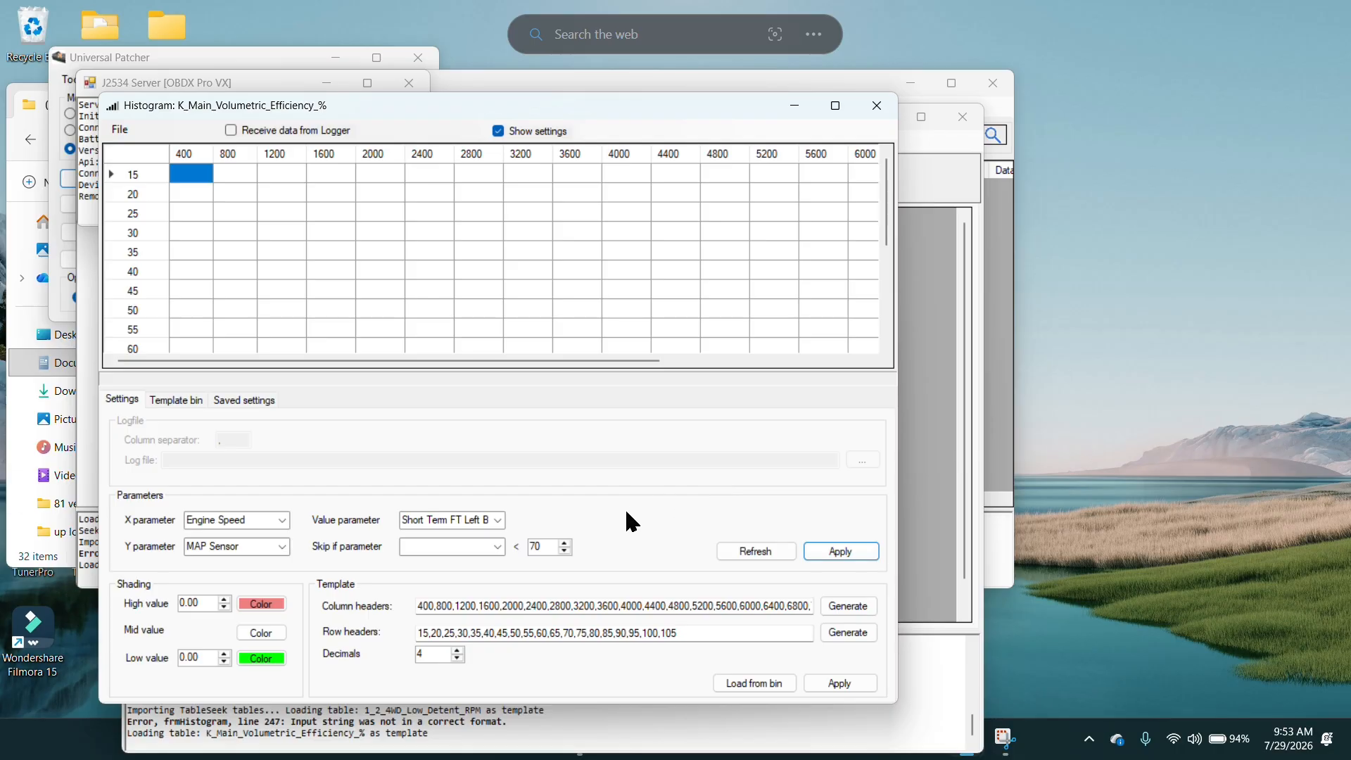
Have the histogram receive data from the logger and hide its settings to view the whole grid
click(231, 130)
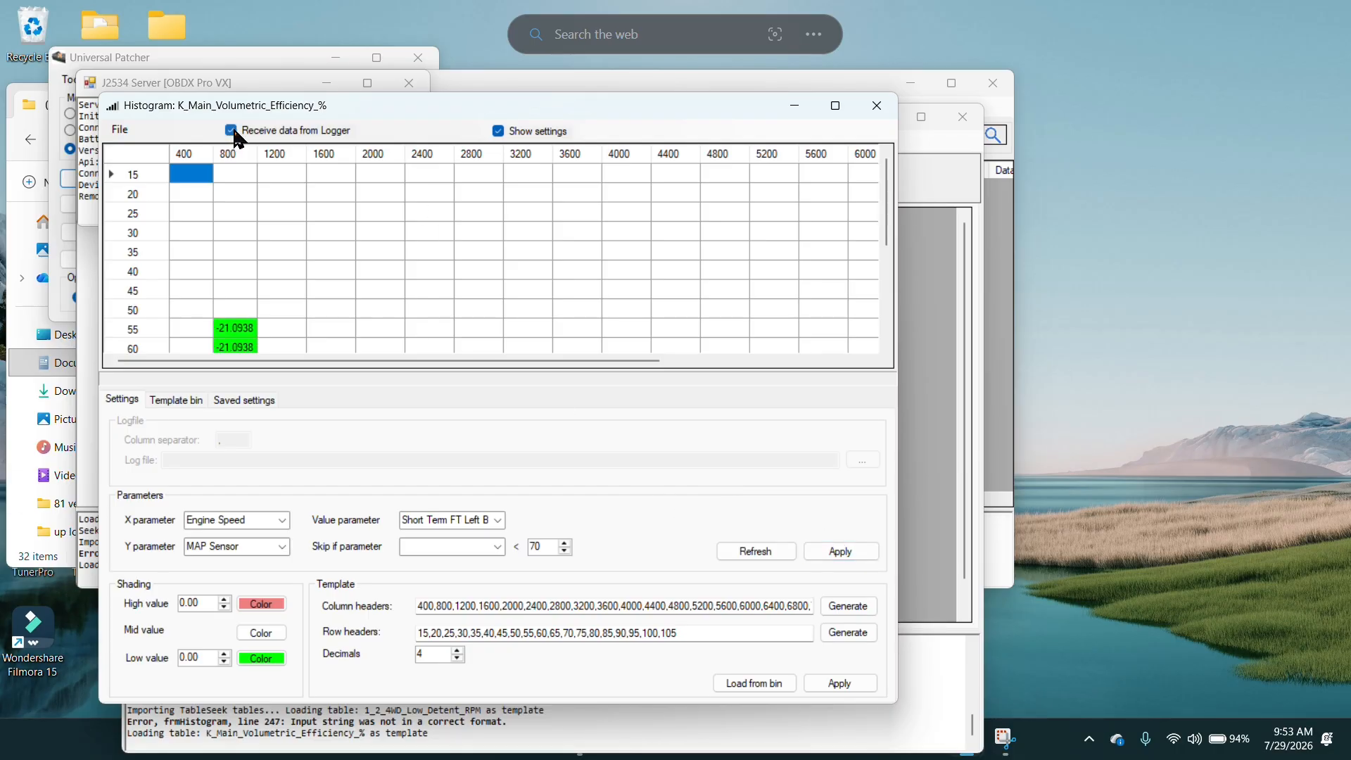
click(499, 131)
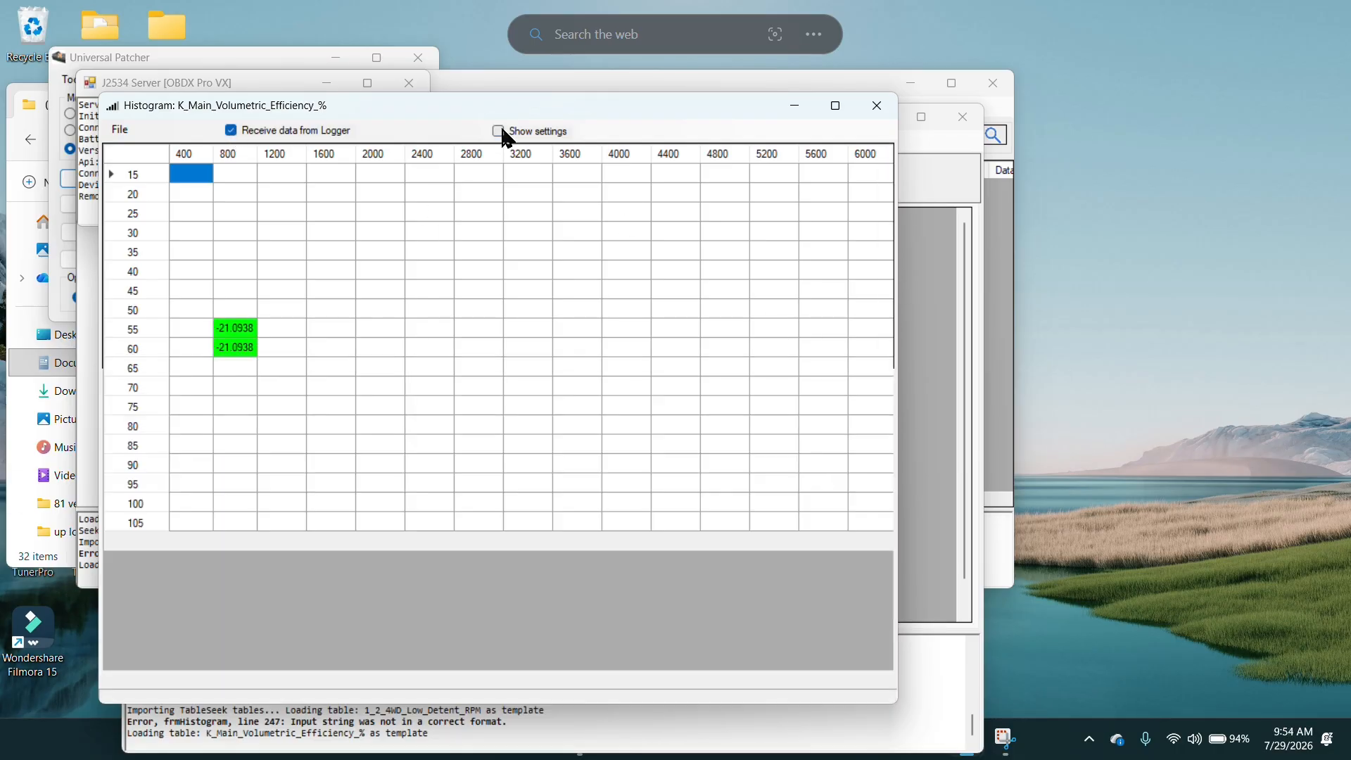
drag(458, 680, 428, 686)
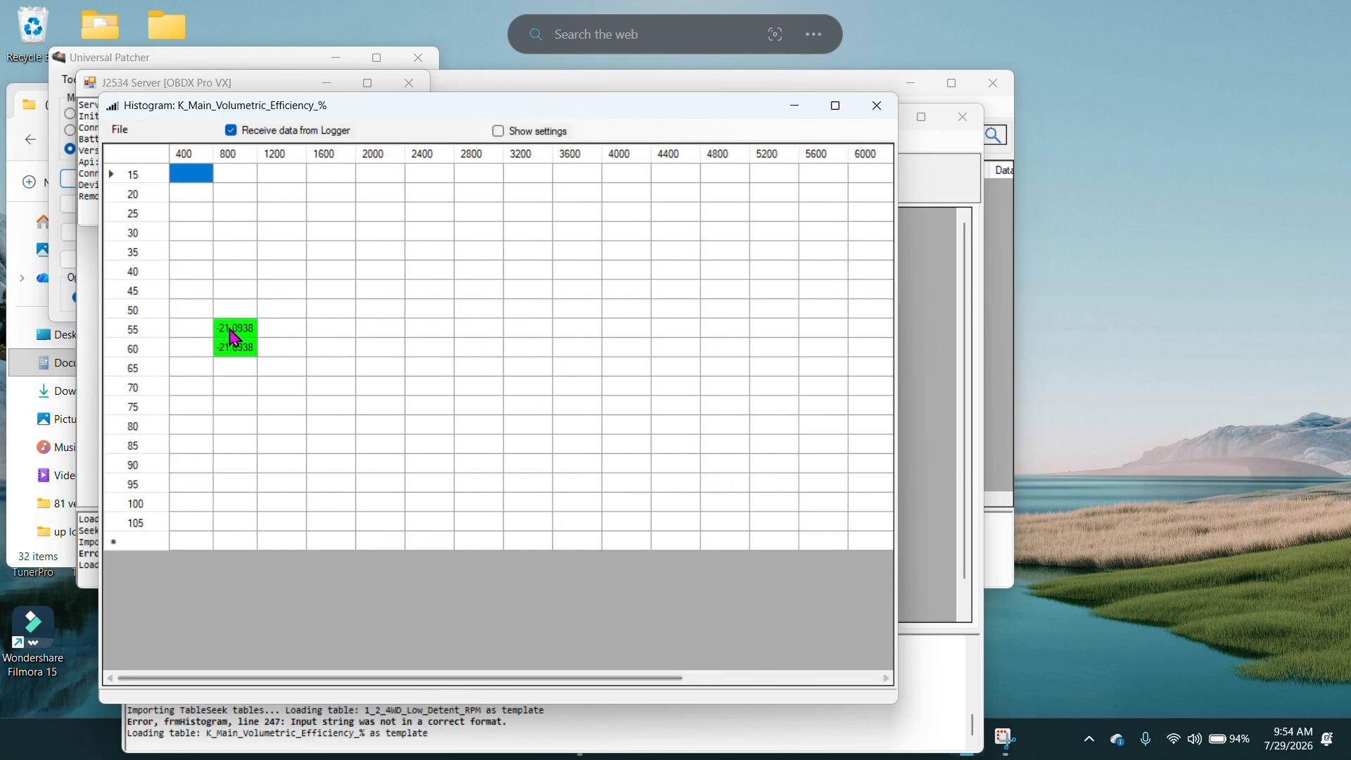
Set the histogram shading to a high value of 12 and a low value of -12, apply it, and hide the settings again
click(499, 131)
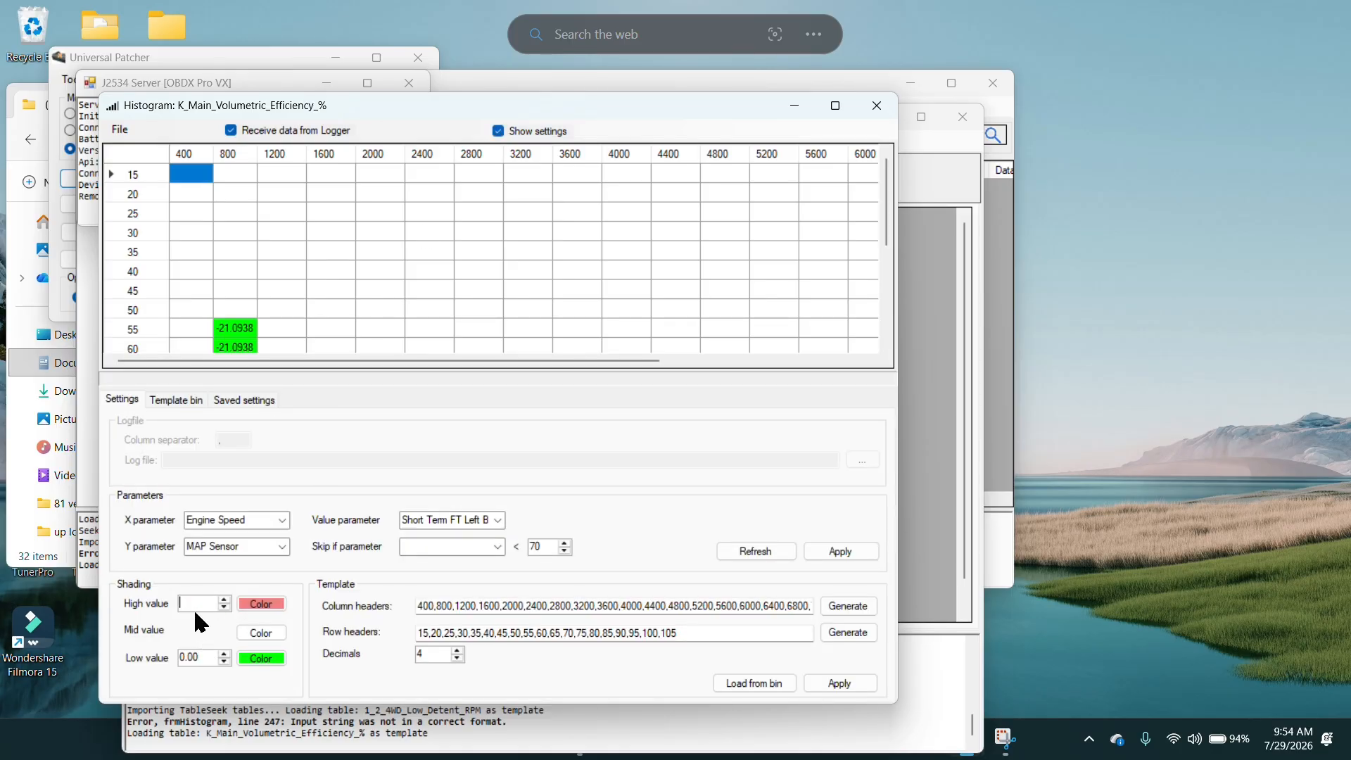
click(210, 658)
key(BackSpace)
key(BackSpace)
key(BackSpace)
key(BackSpace)
text(-12)
click(855, 679)
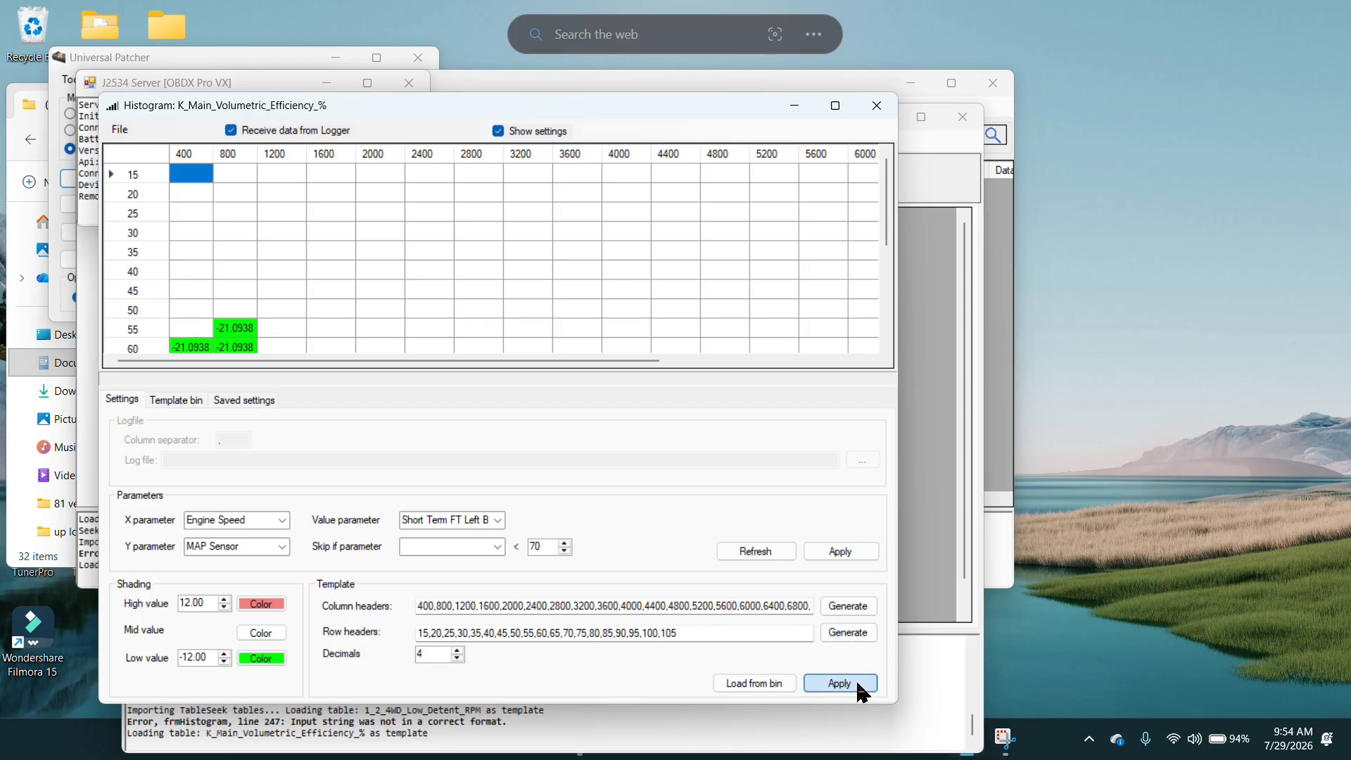
click(499, 133)
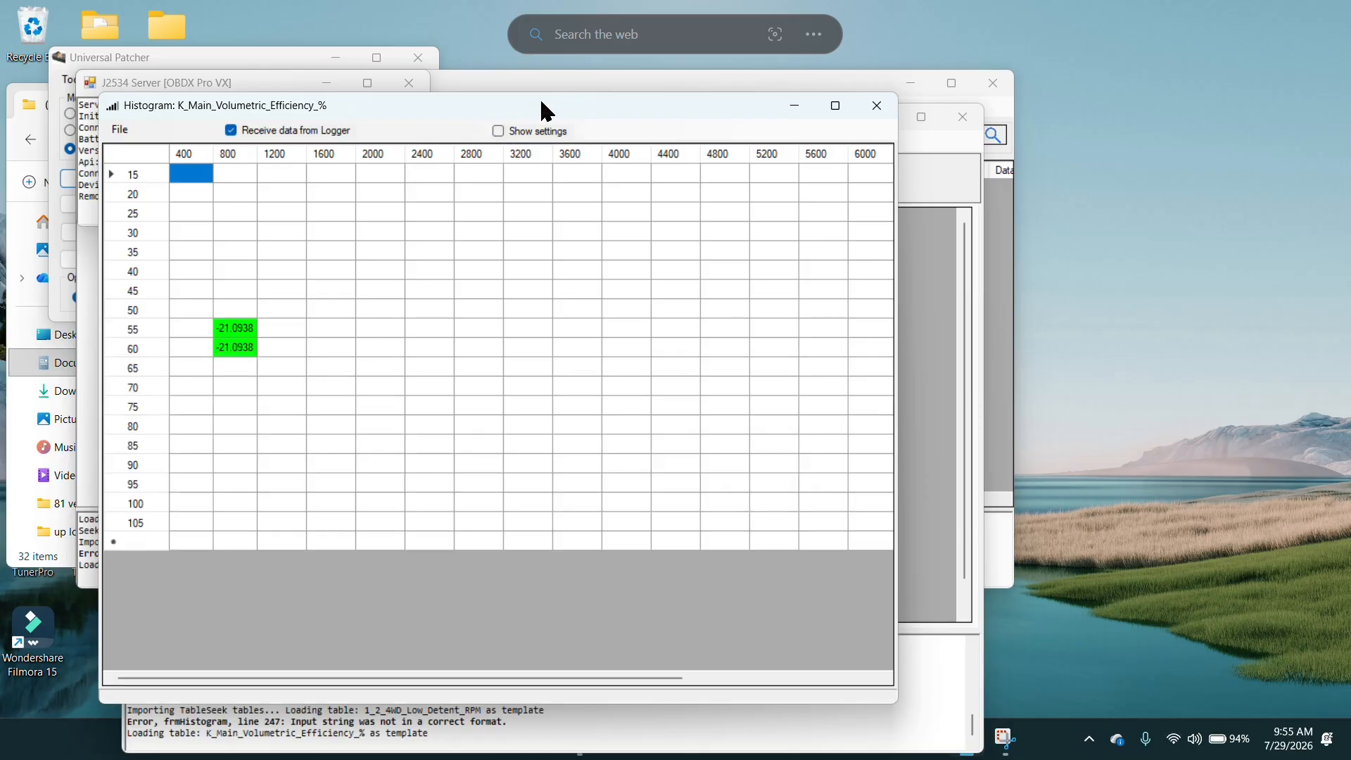
drag(540, 104, 916, 173)
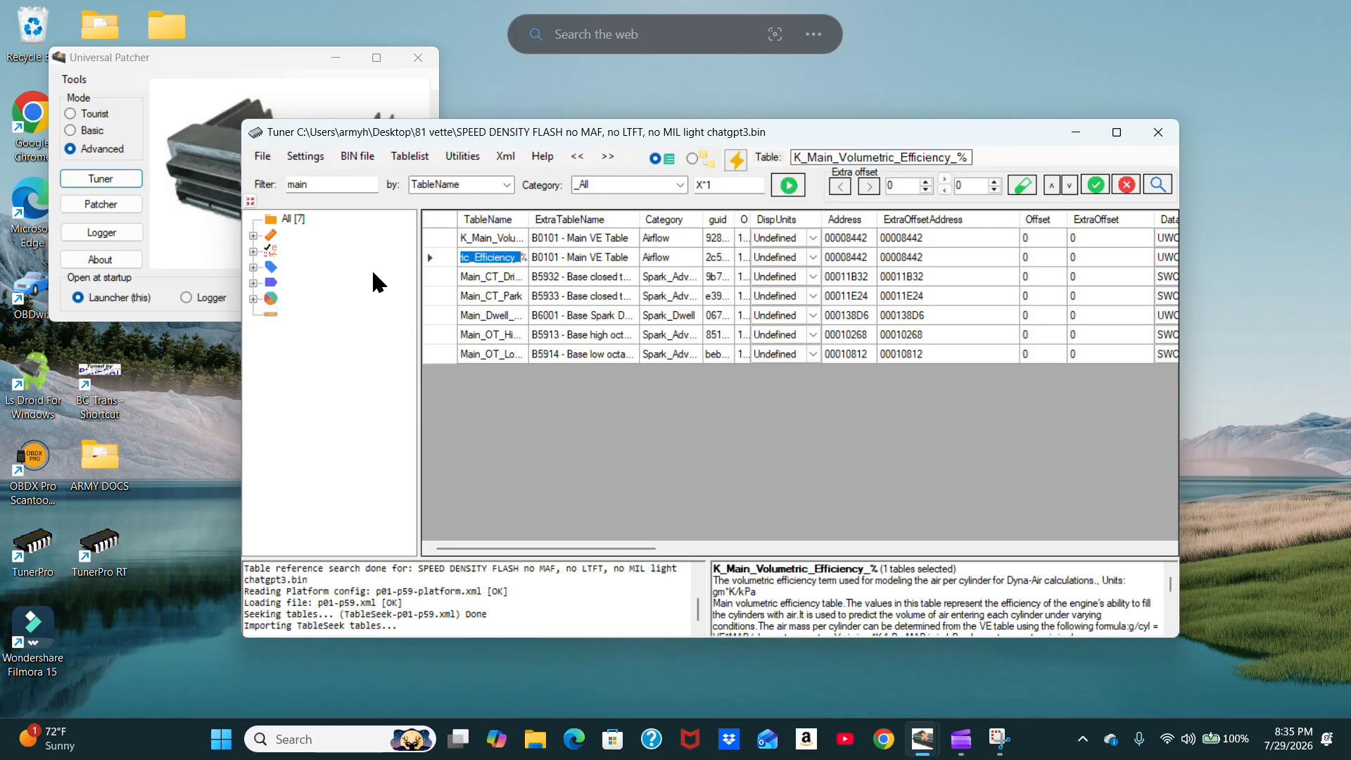
Open the K_Main_Volumetric_Efficiency_% table in the Tuner and show its histogram
drag(536, 144, 688, 146)
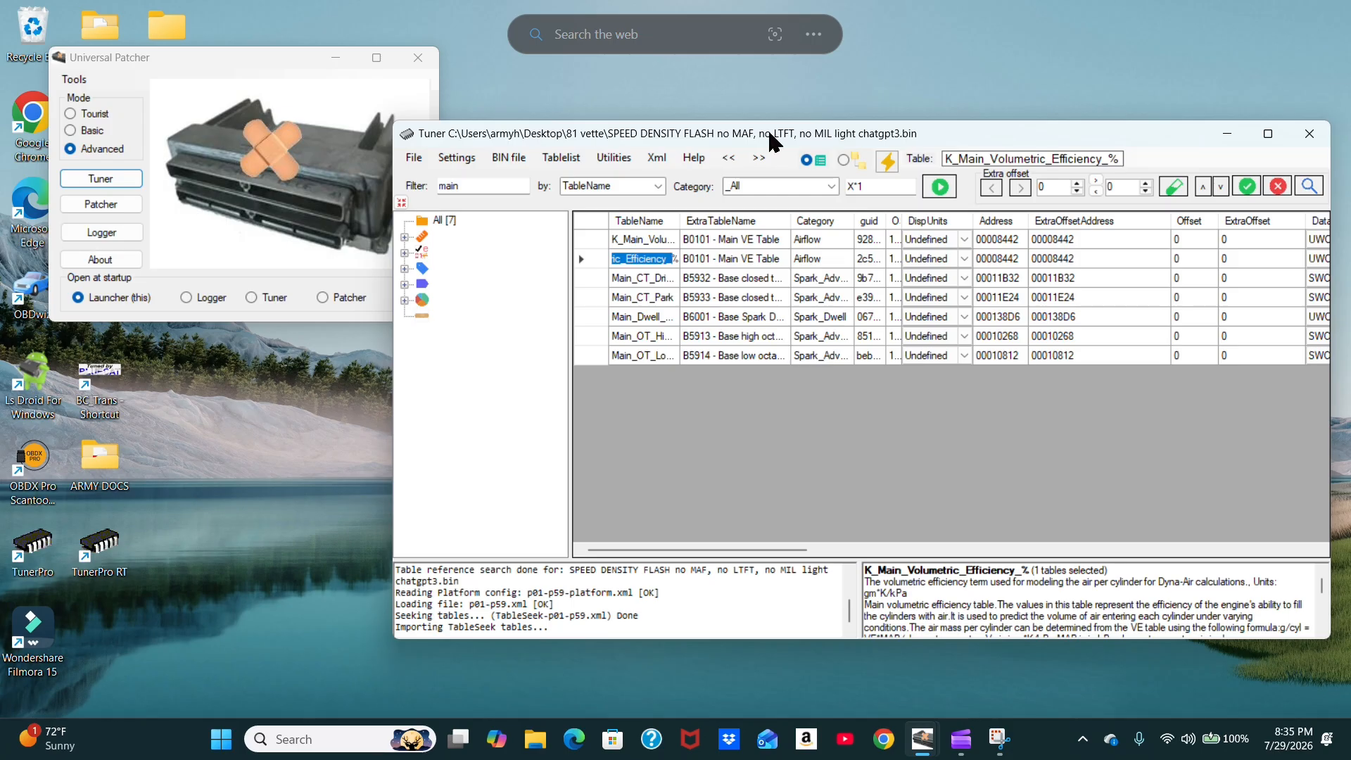
drag(771, 138, 630, 115)
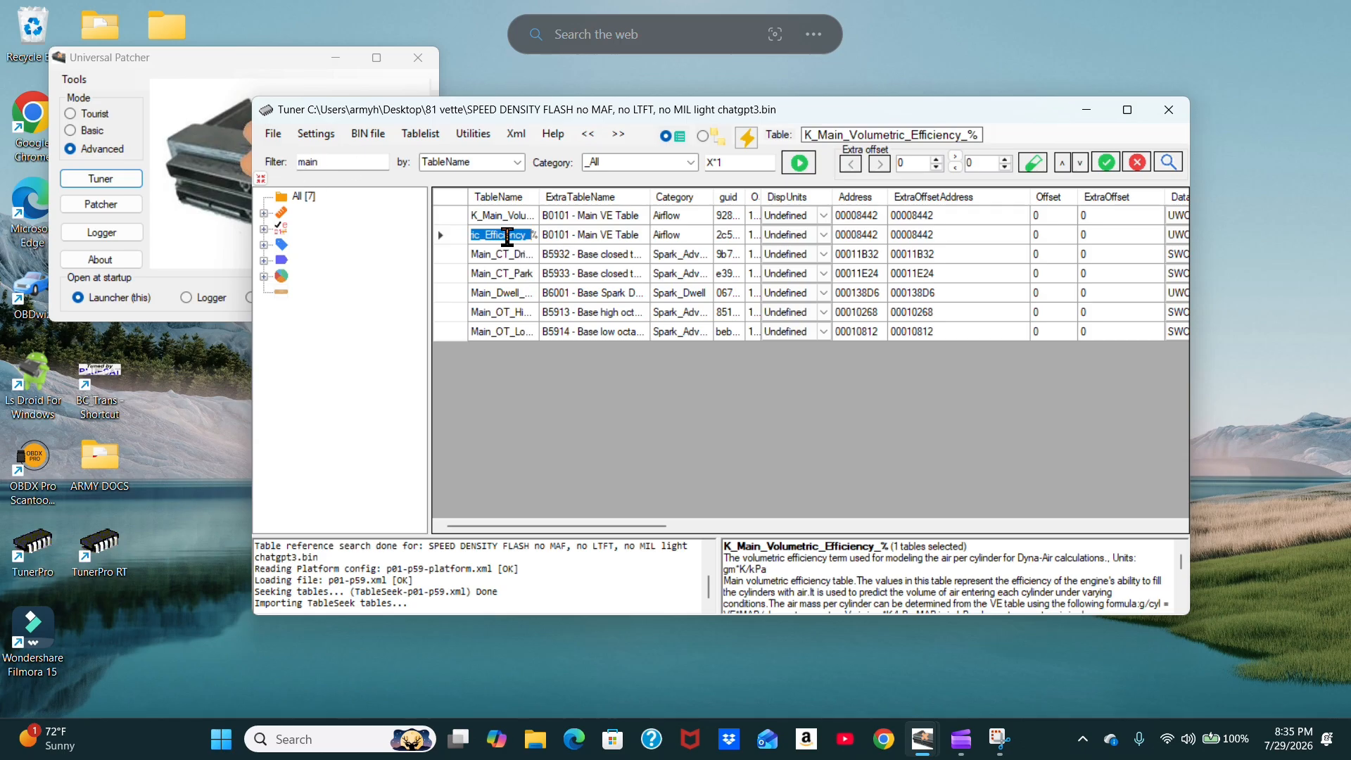
double_click(506, 237)
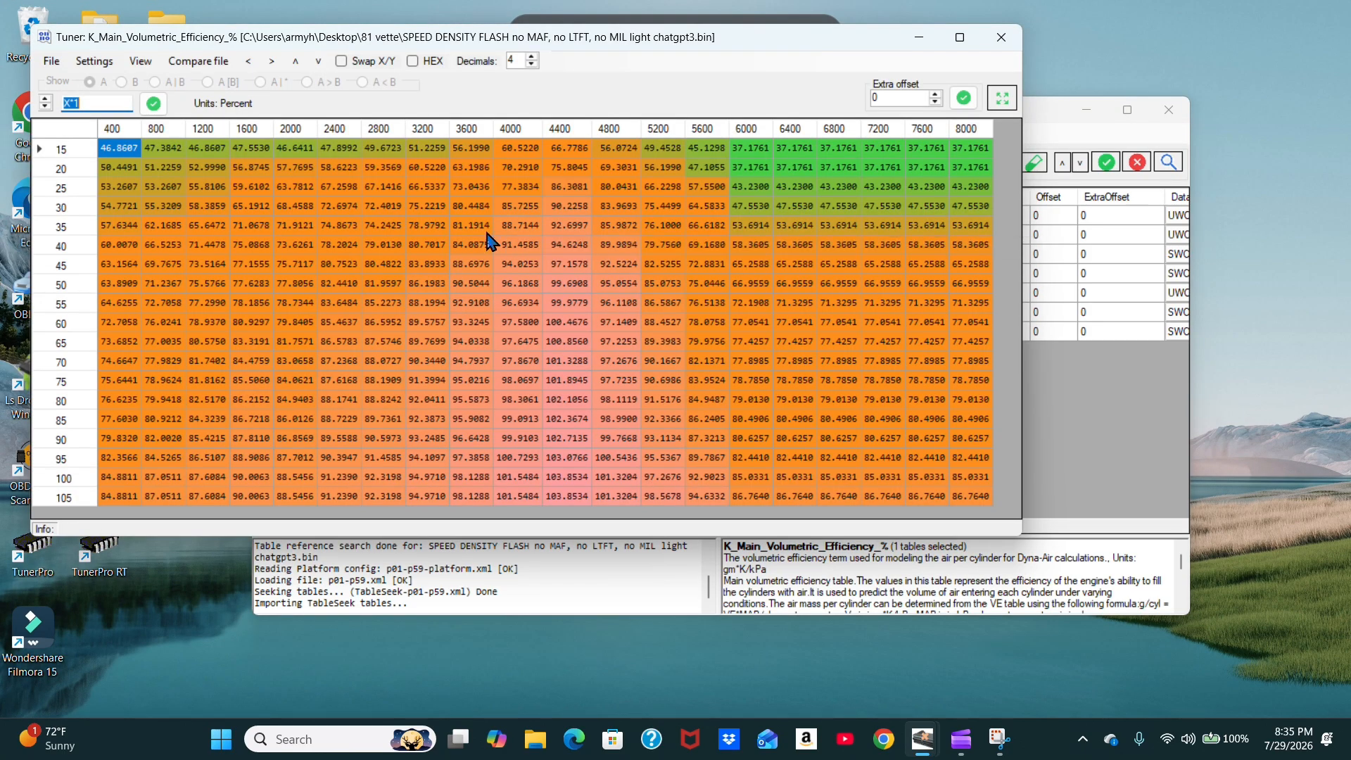
click(55, 60)
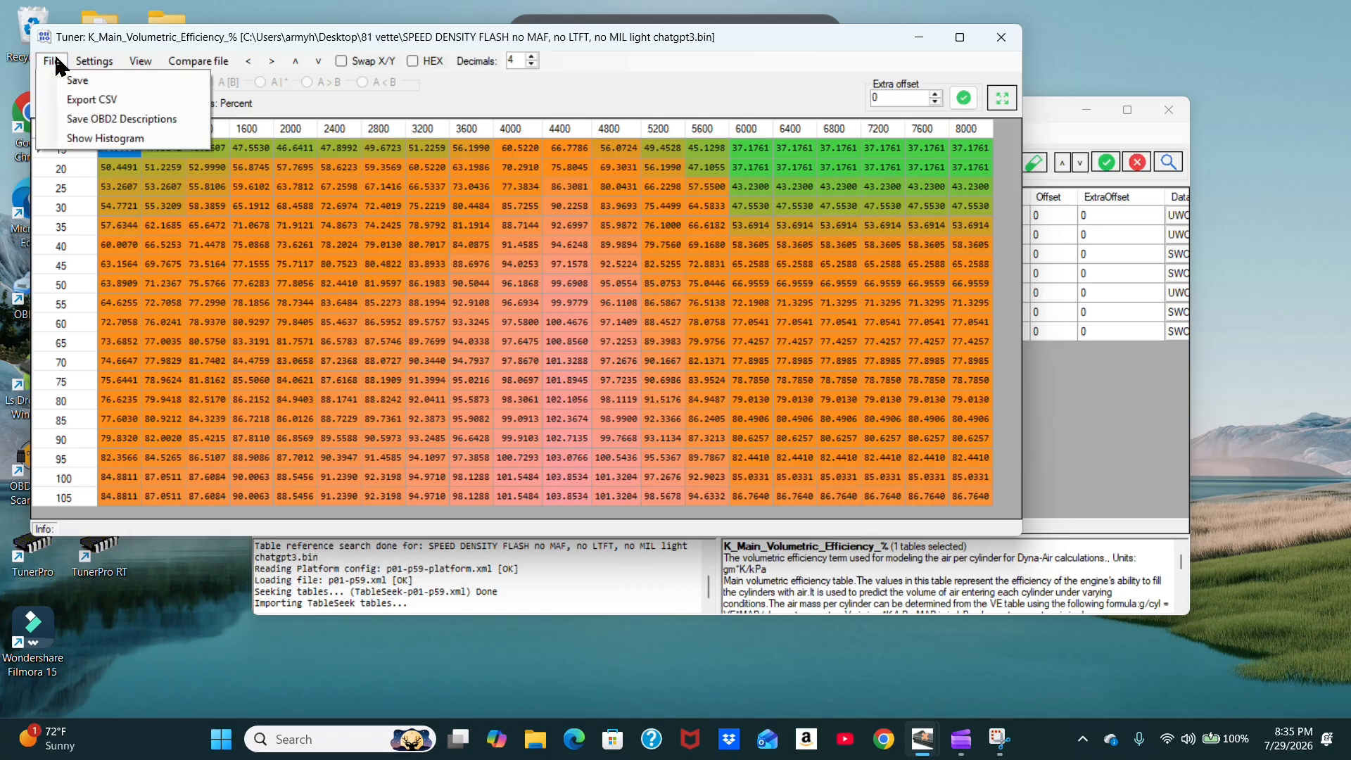
click(86, 140)
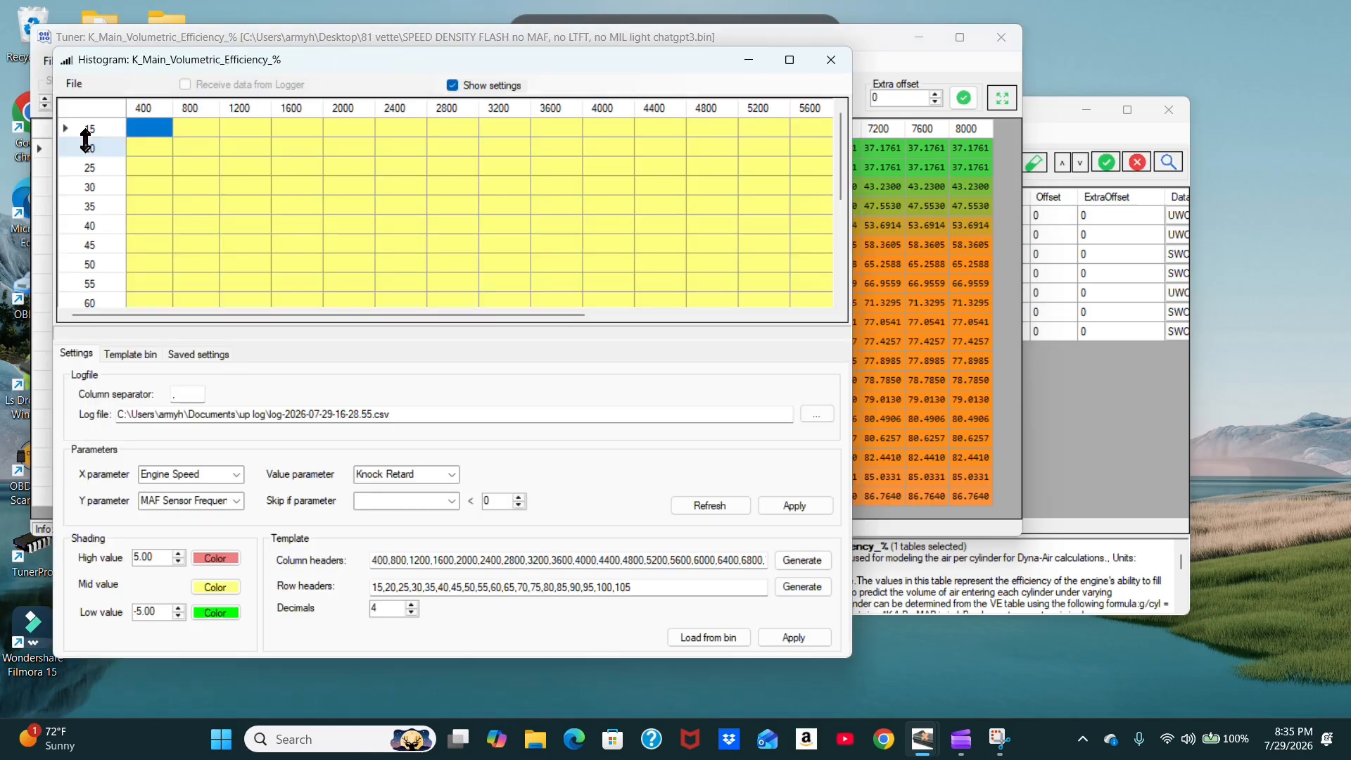
click(817, 415)
scroll(483, 313, down, 10)
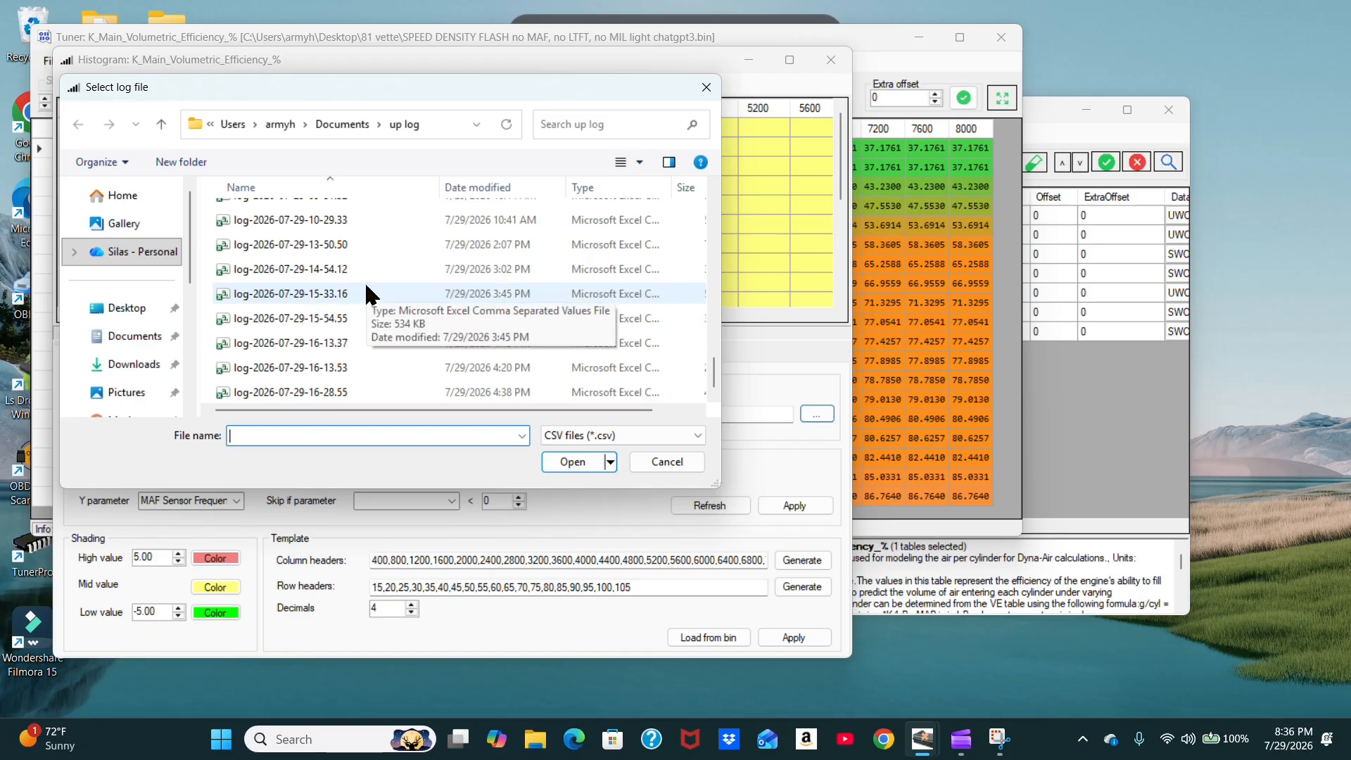
click(344, 218)
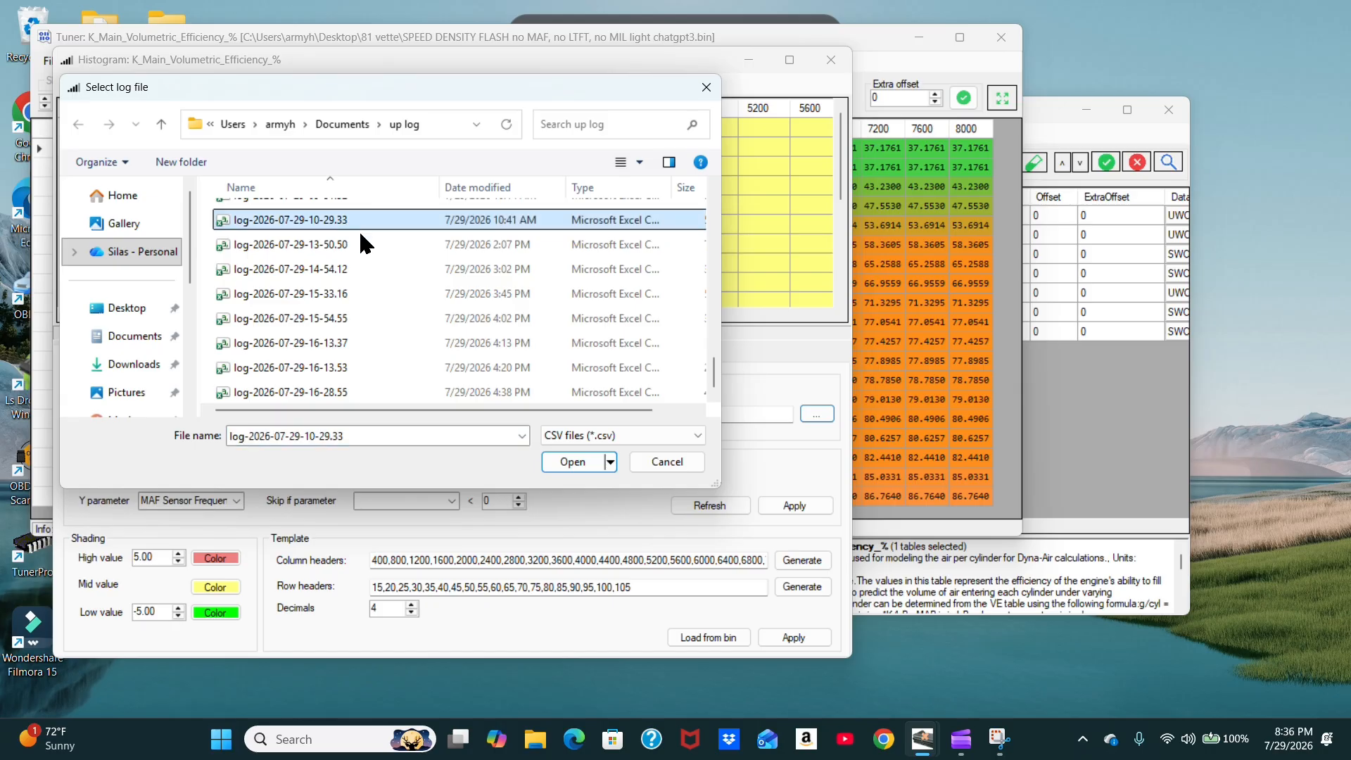
click(567, 464)
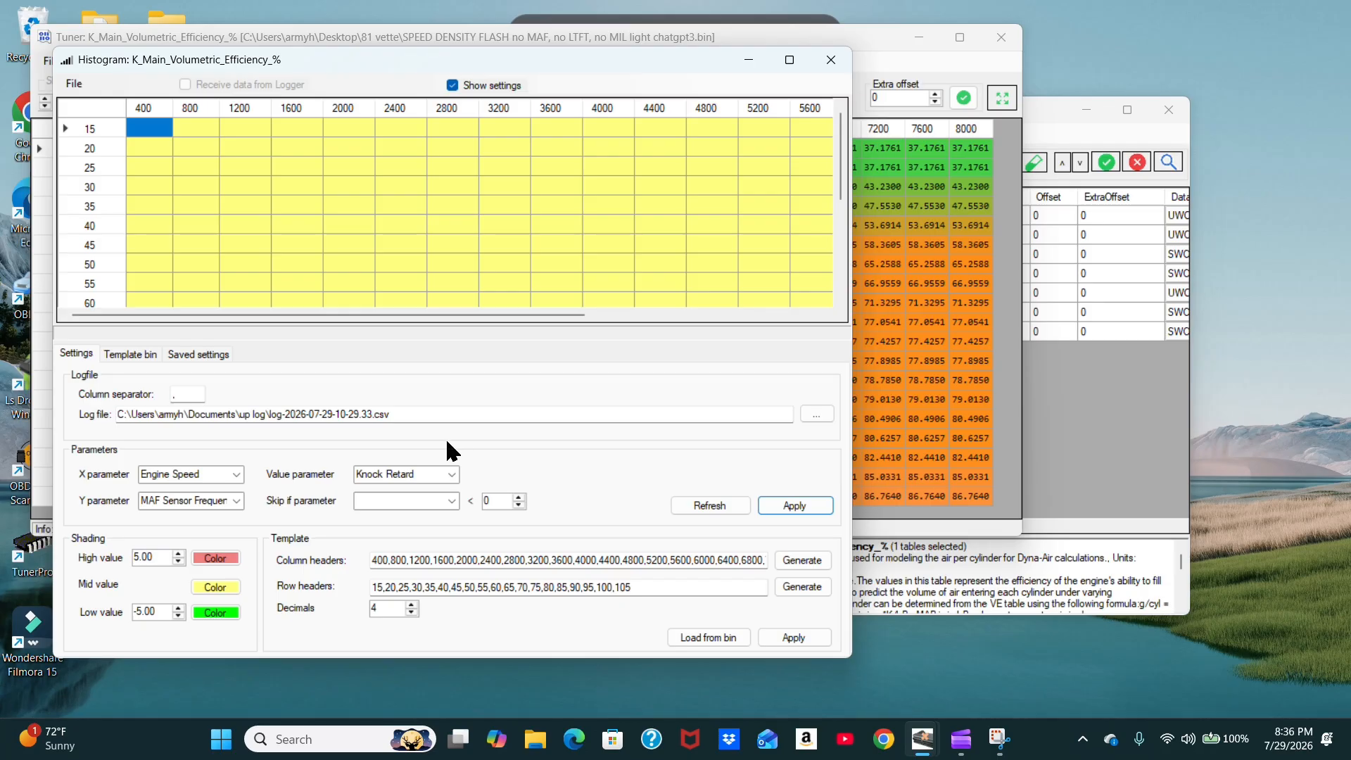
Set the Y parameter to MAP Sensor and the value parameter to Short Term FT Left Bank, apply, and hide the histogram settings
click(237, 501)
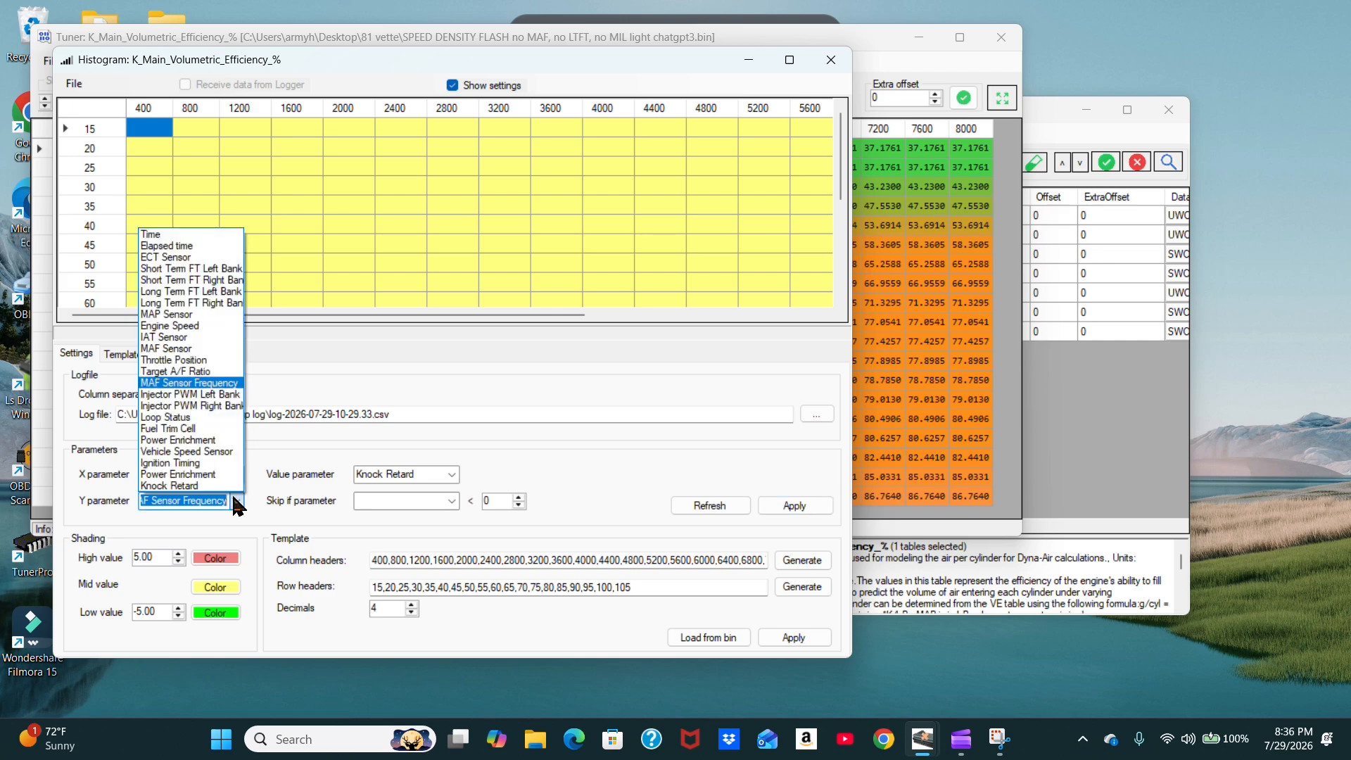
click(179, 317)
click(454, 477)
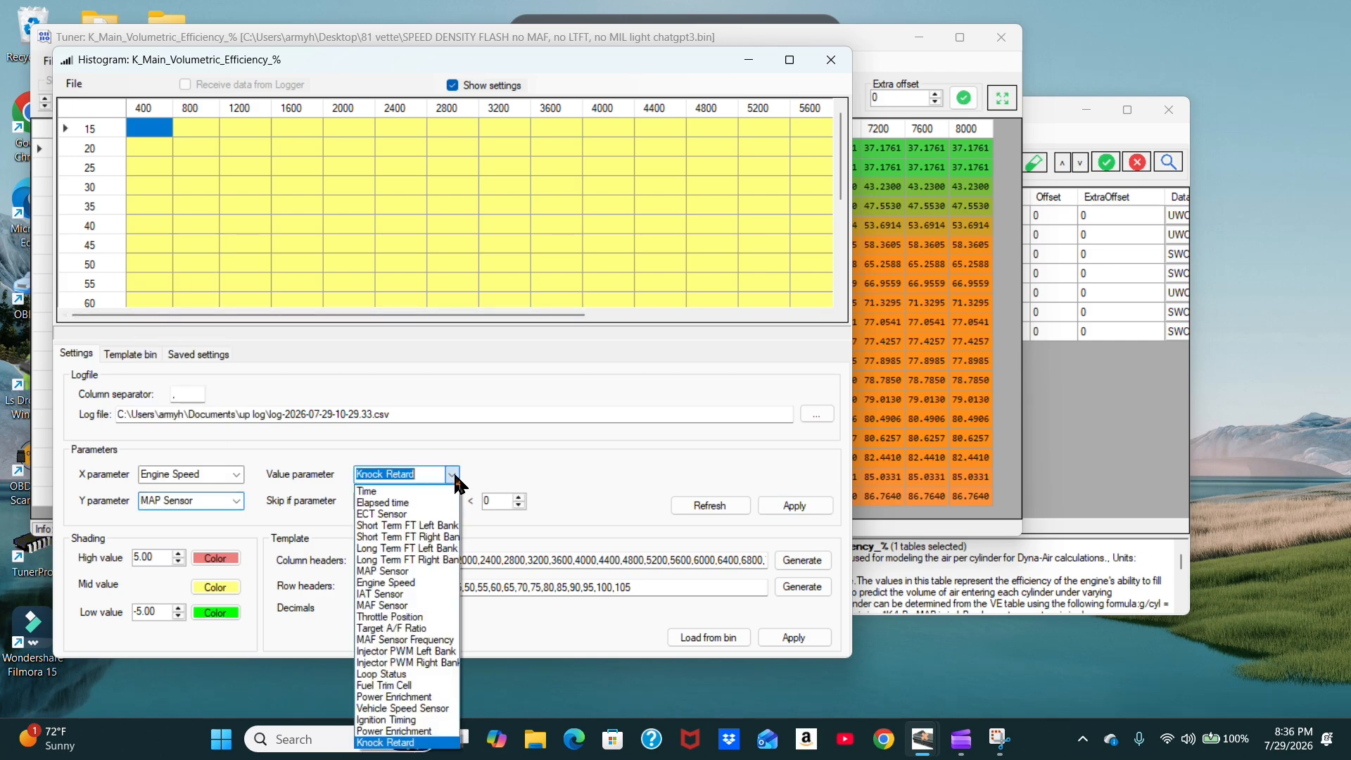
click(417, 526)
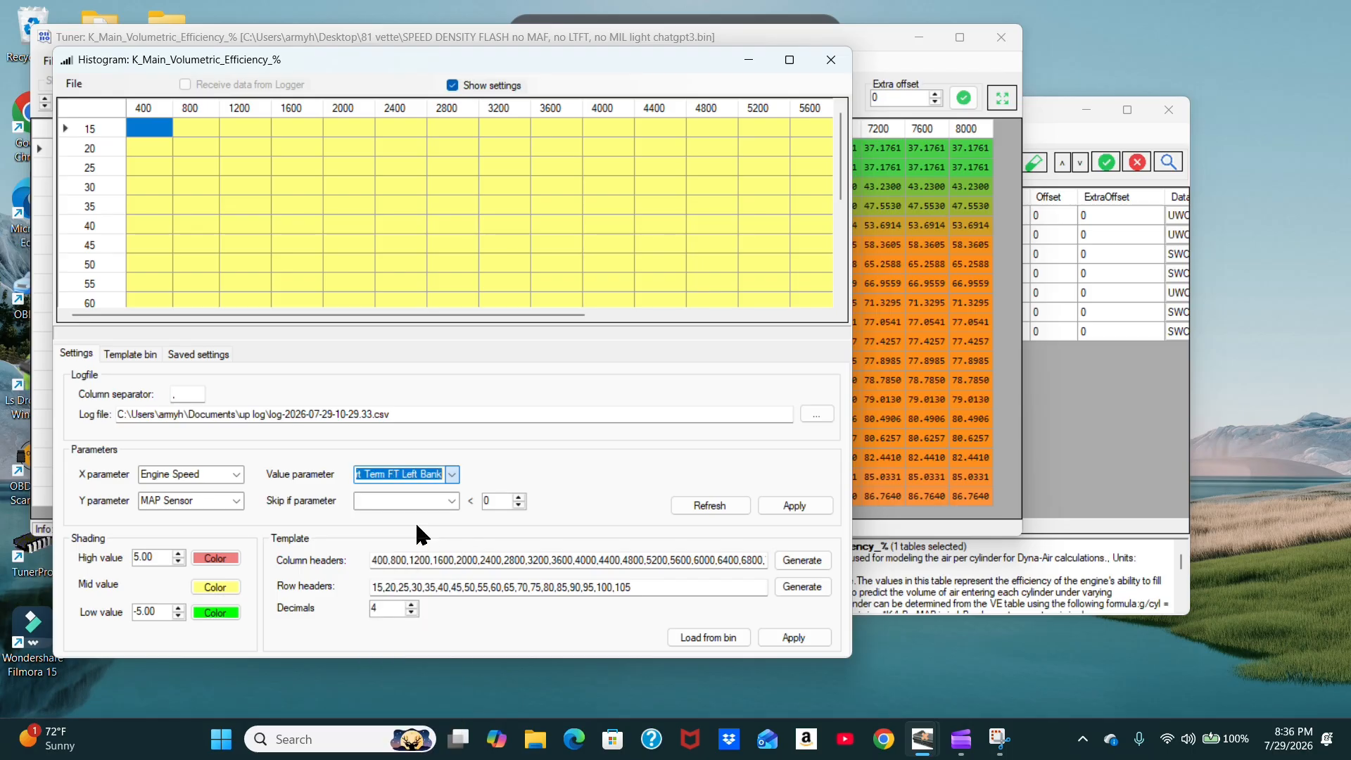
click(729, 507)
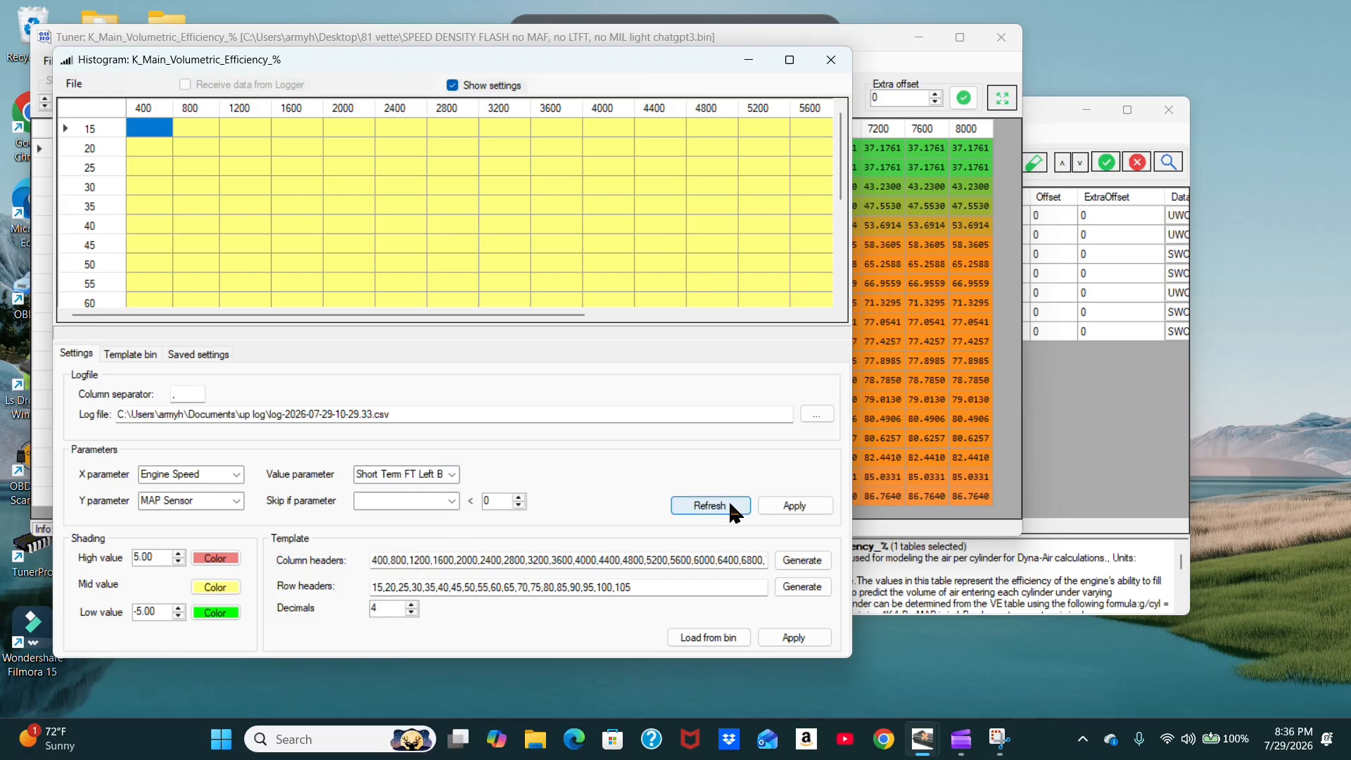
click(788, 505)
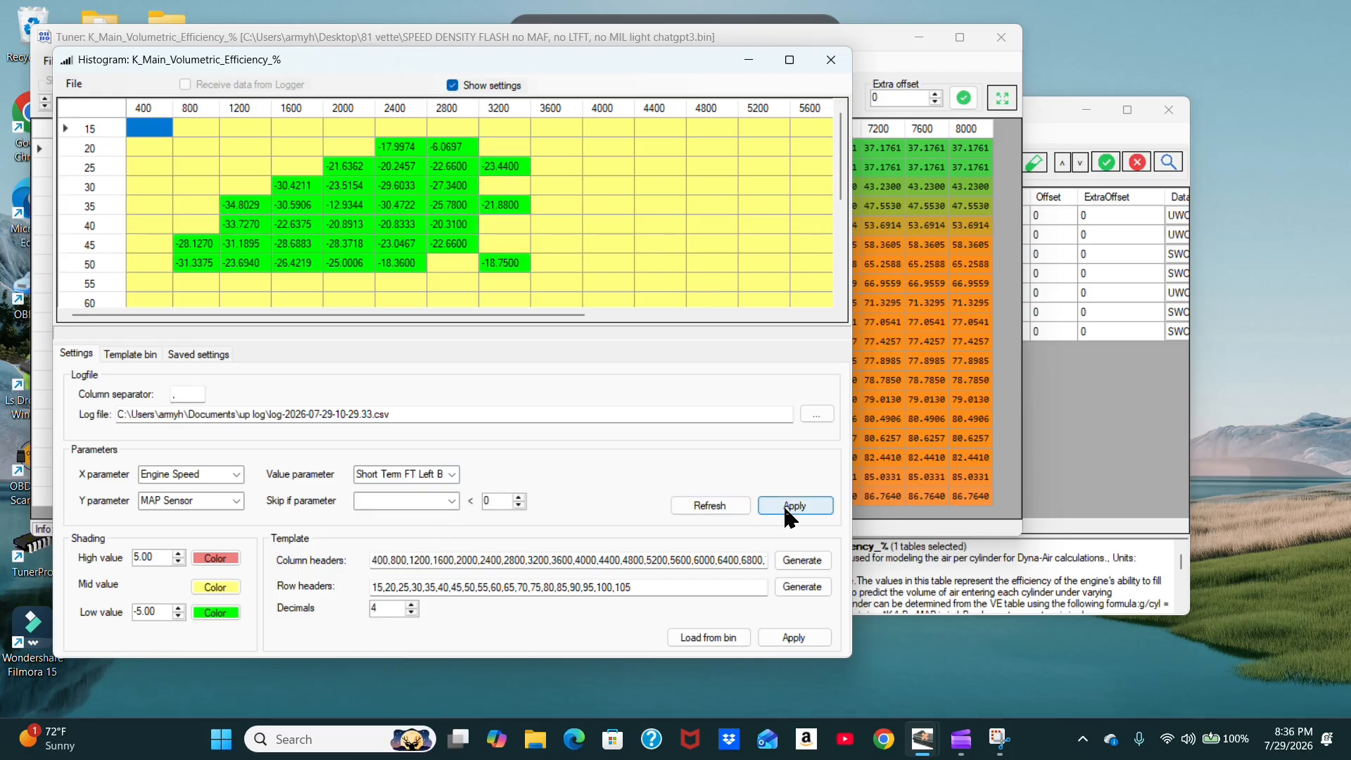
click(453, 86)
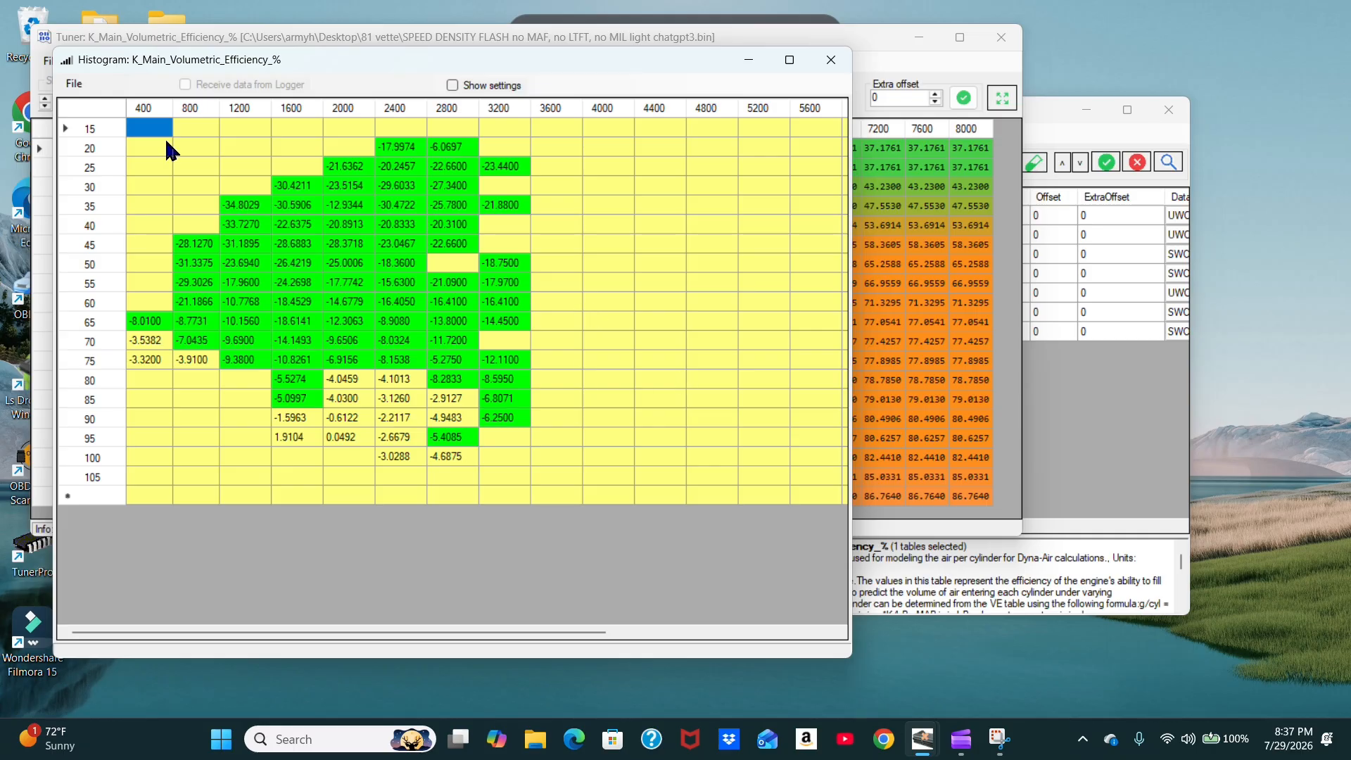
Inspect the minimum, maximum and hit counts of several low-RPM histogram cells
mouse_move(255, 225)
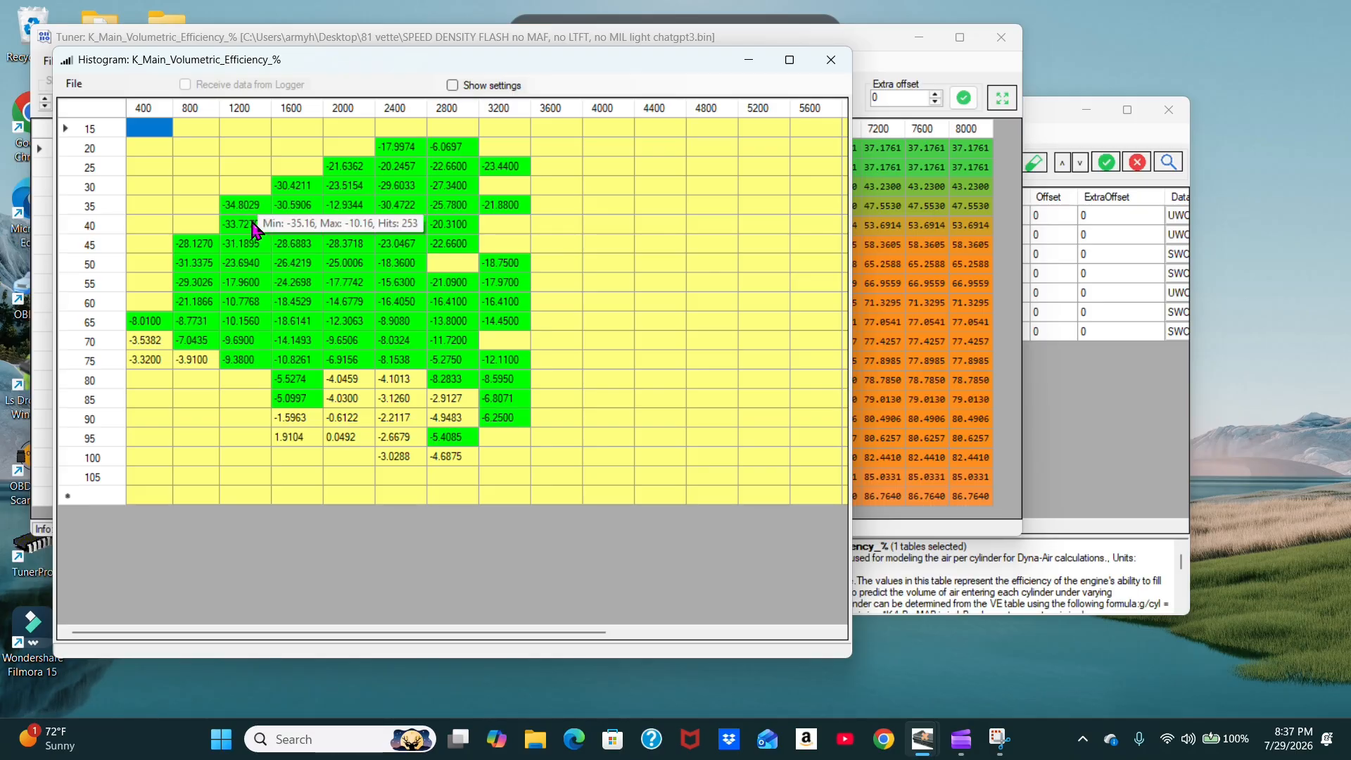
mouse_move(349, 226)
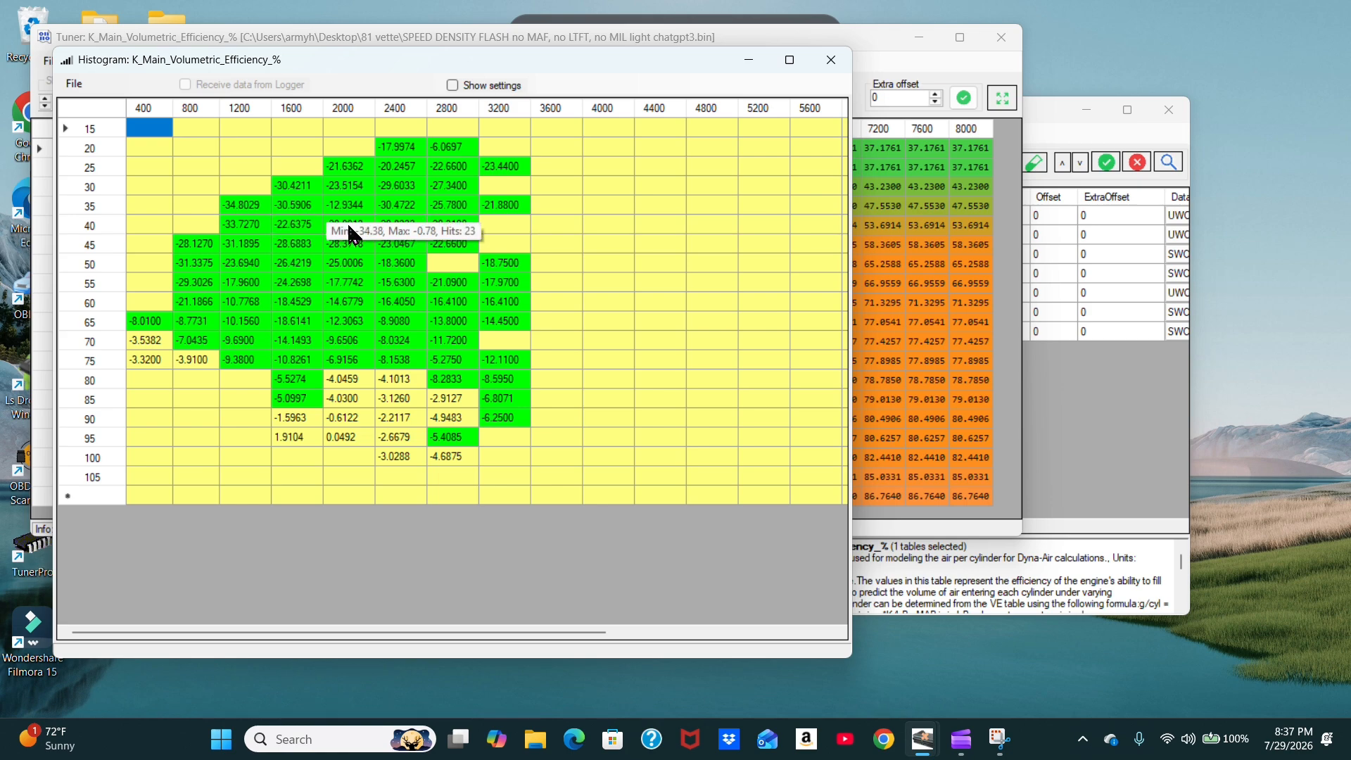
mouse_move(388, 232)
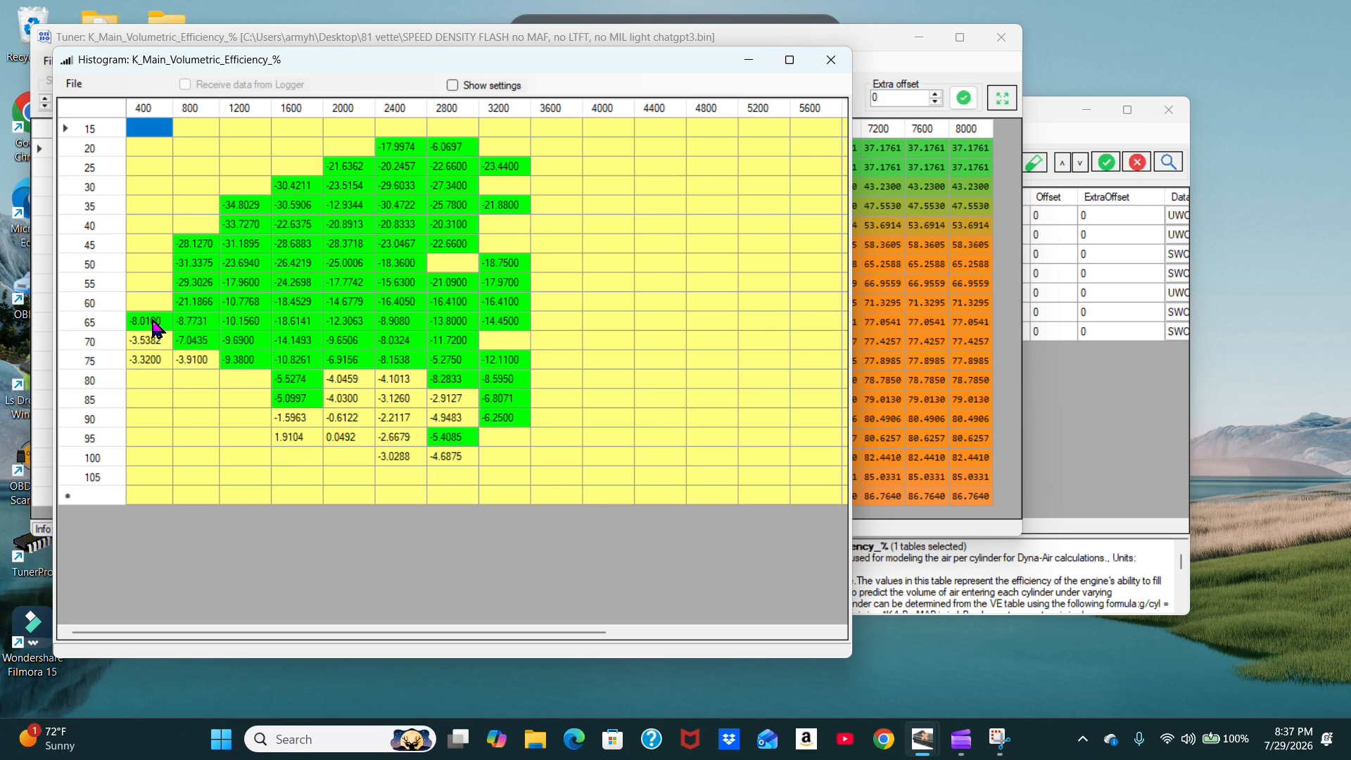
mouse_move(152, 331)
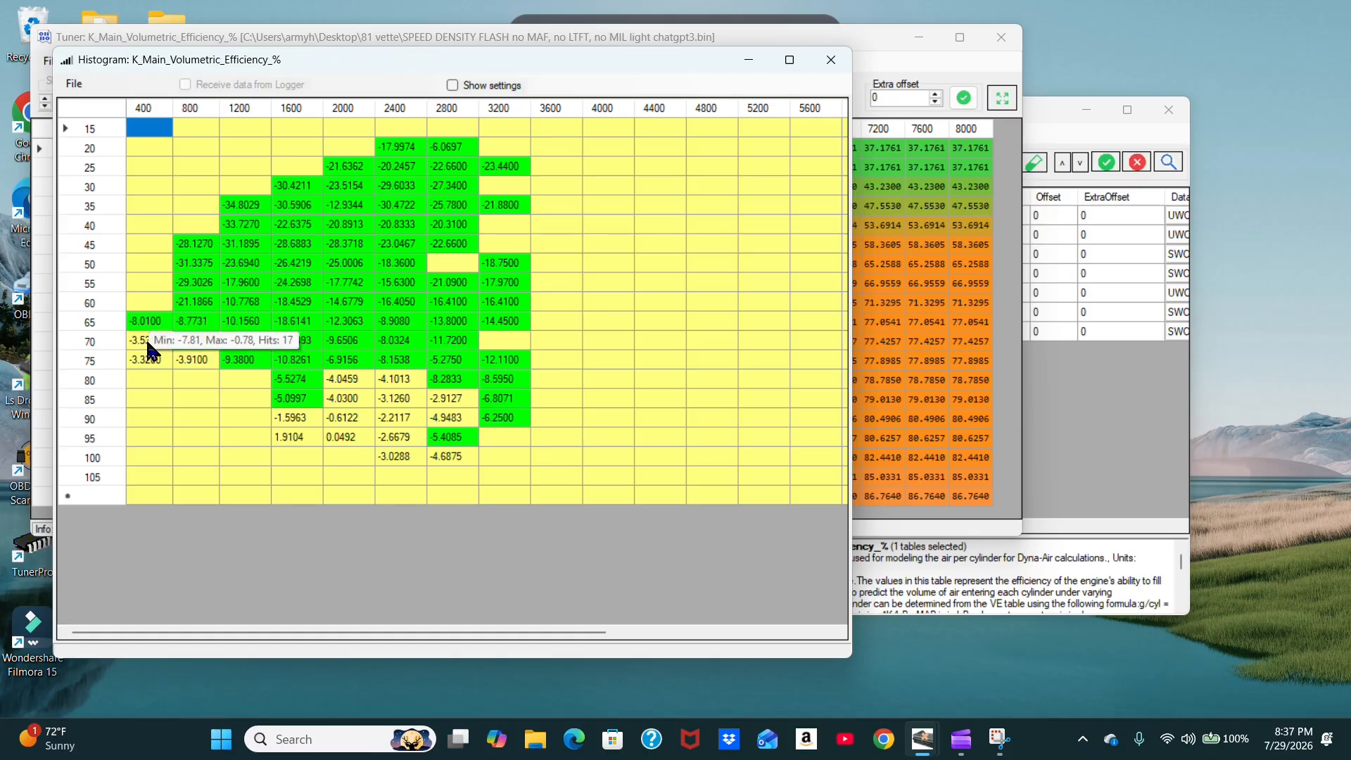
mouse_move(149, 364)
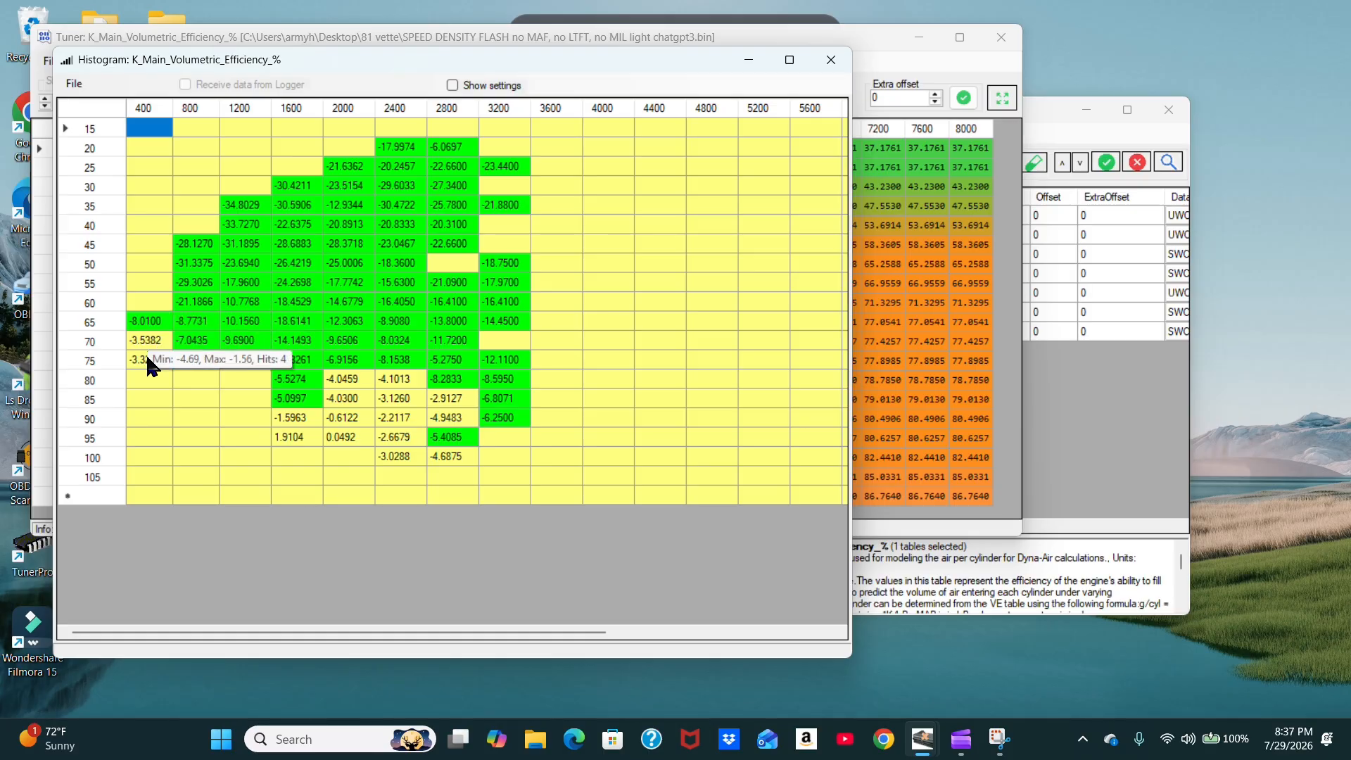
mouse_move(191, 364)
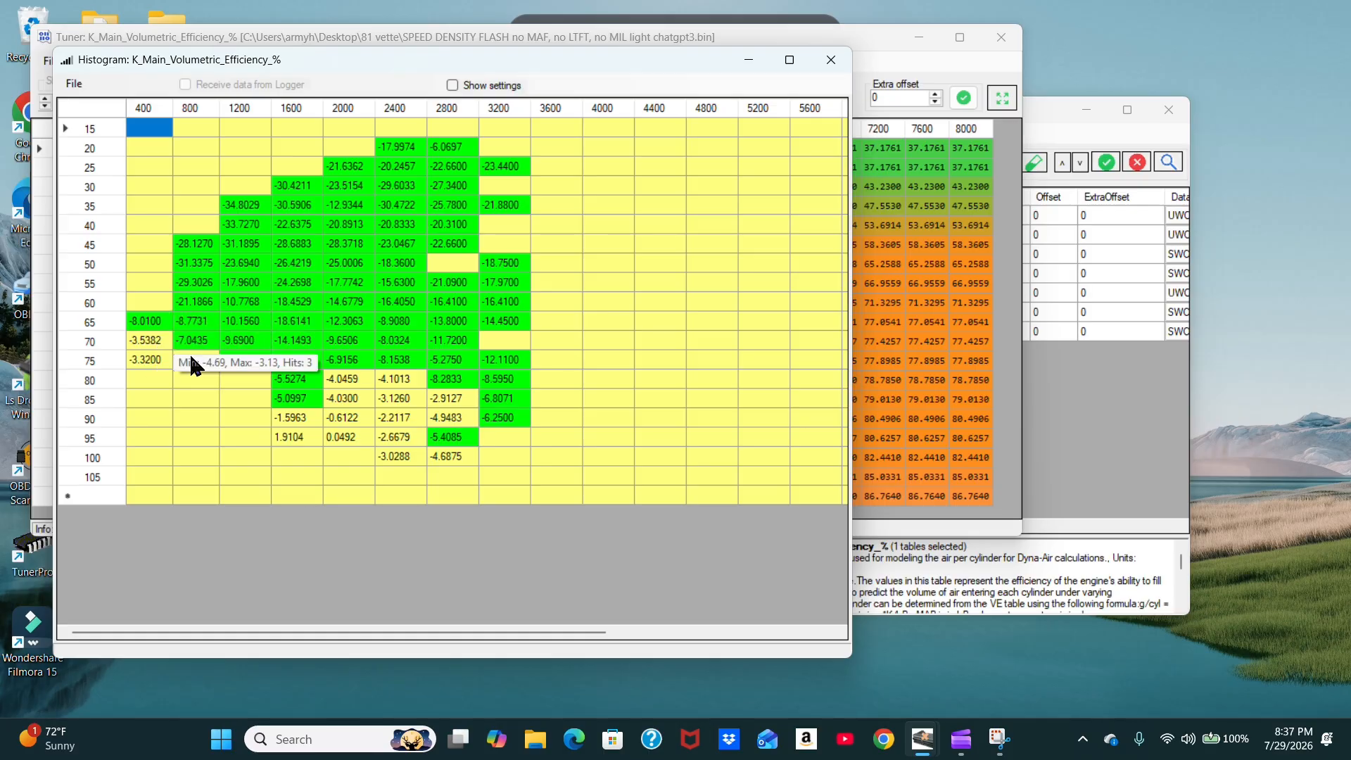
mouse_move(235, 361)
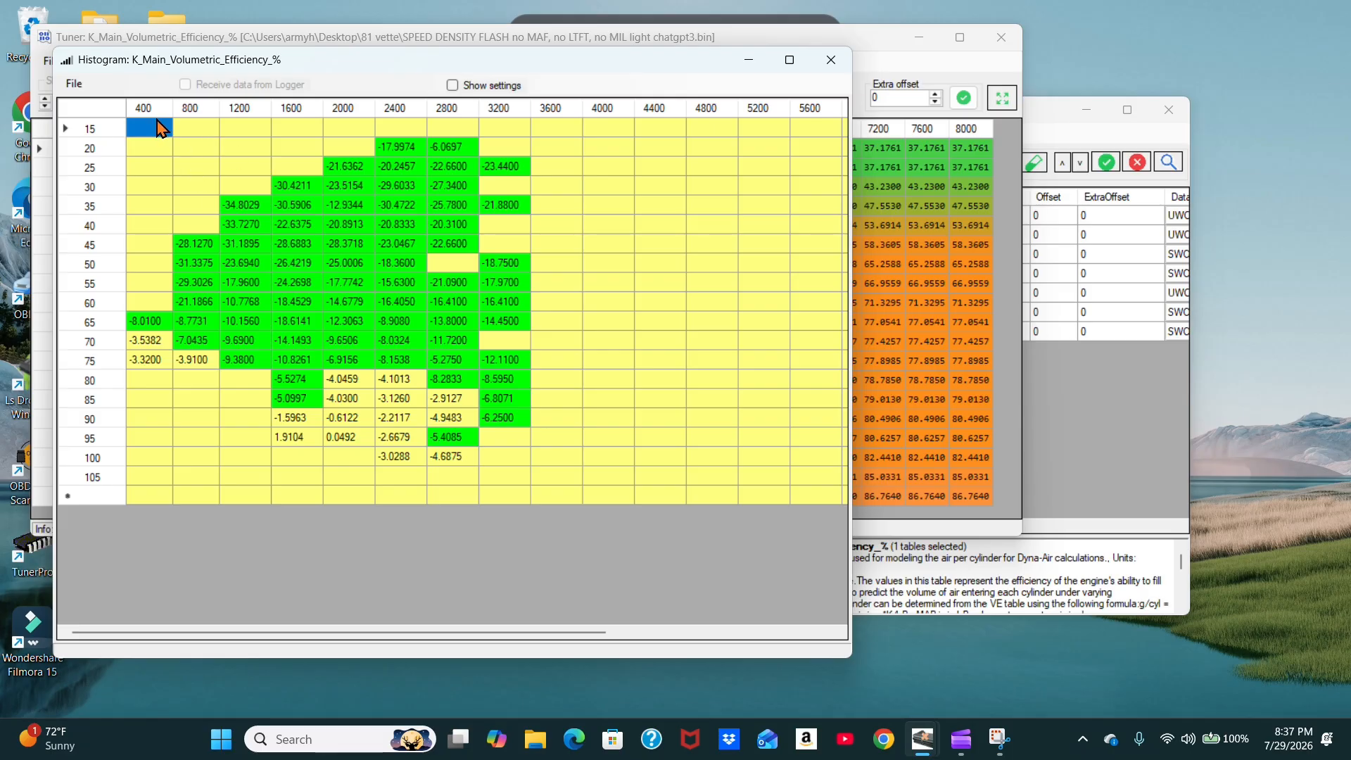
Copy the histogram cells from column 400 to 3600 and row 15 to 100
drag(157, 130, 535, 460)
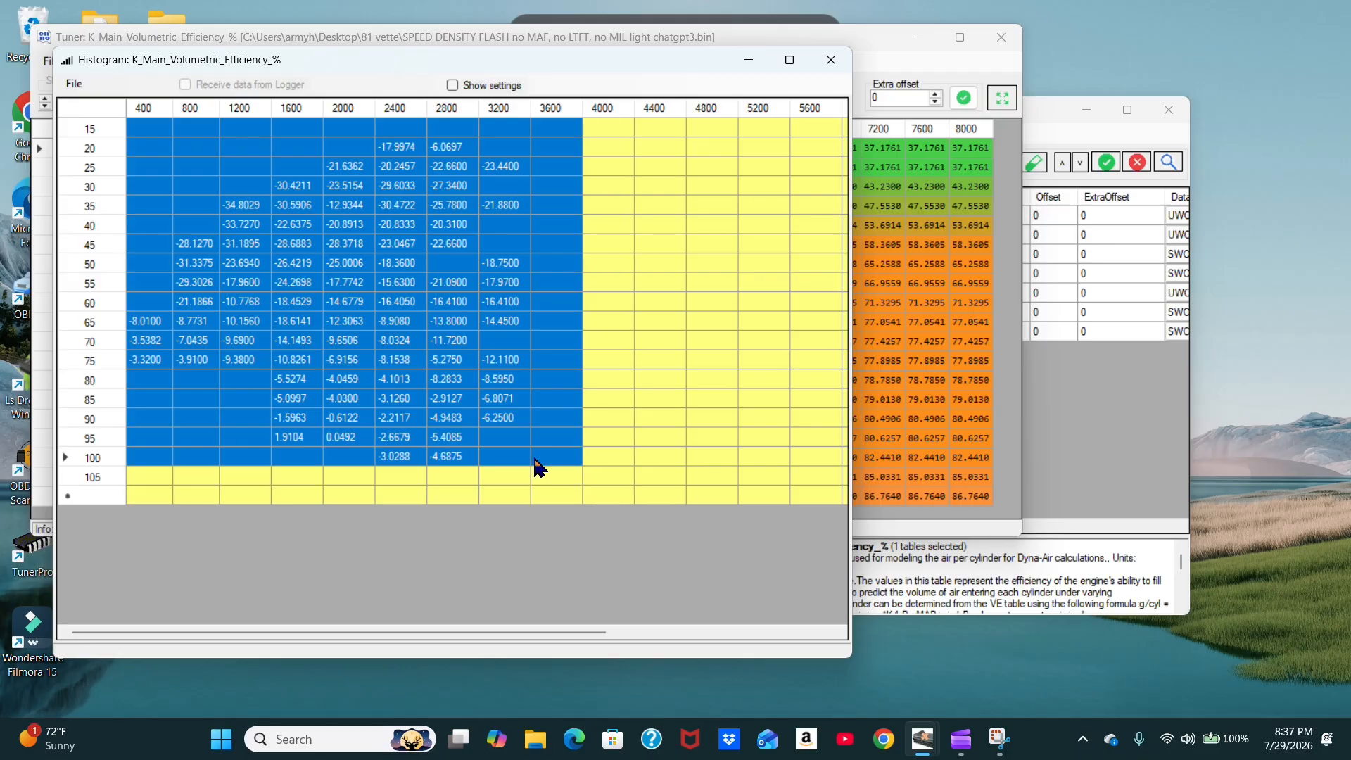
right_click(491, 386)
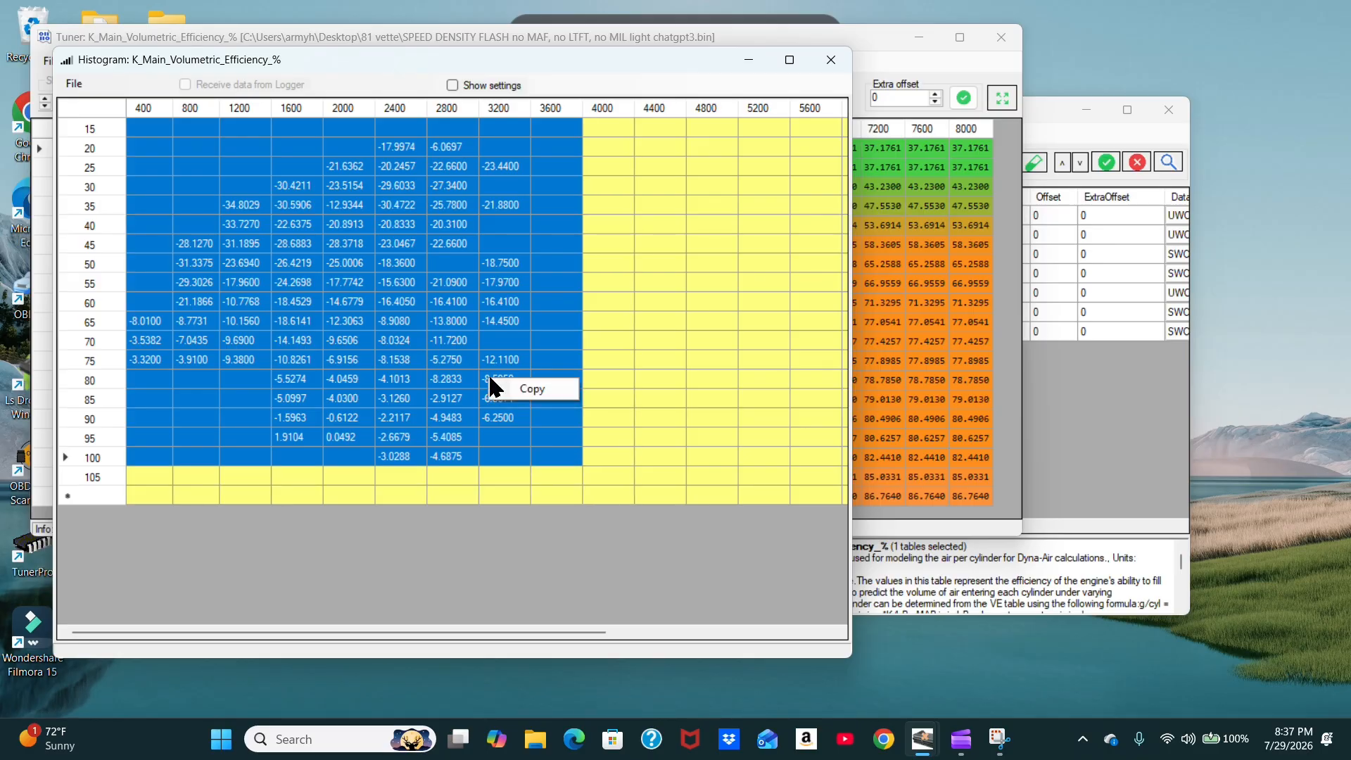
click(518, 389)
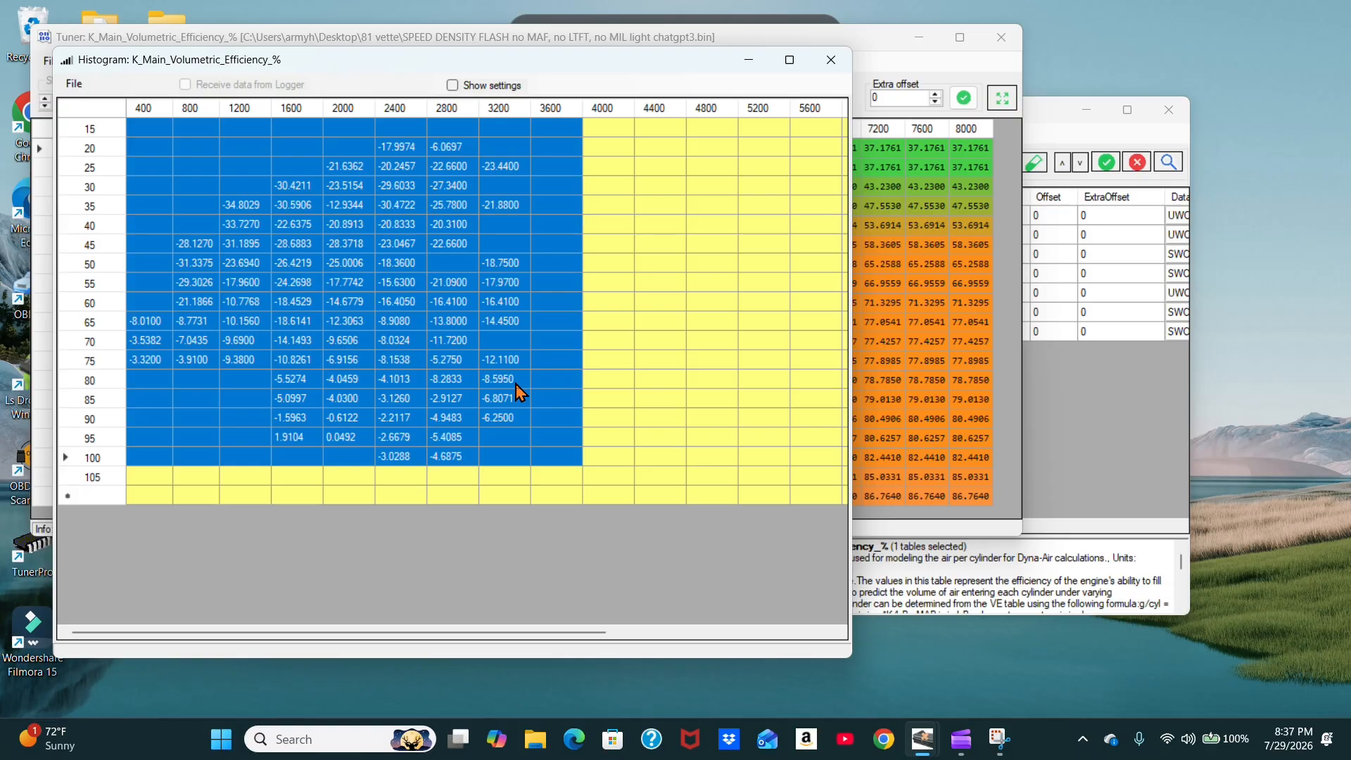
Paste the copied trims into the VE table from 400 to 3600 and row 15 to 100 as Multiply % (+/-)
click(879, 28)
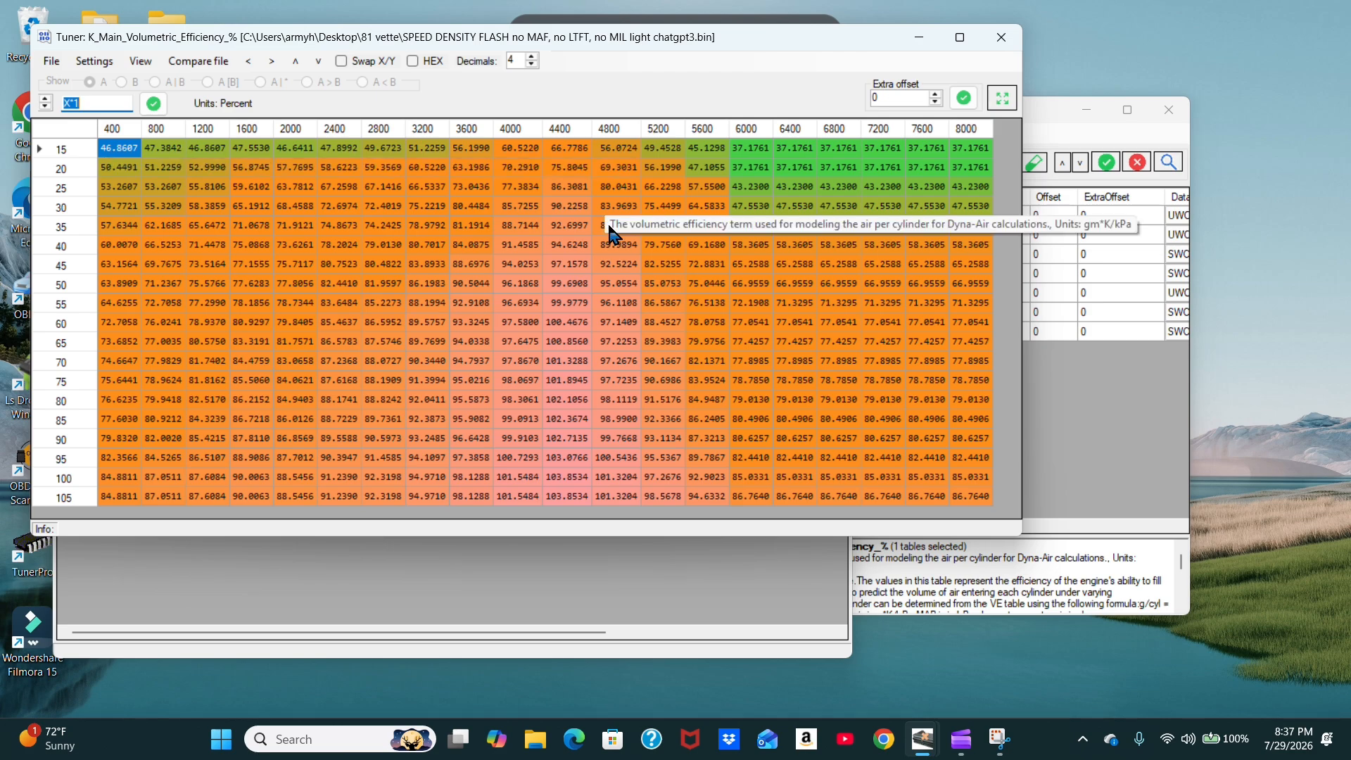
click(747, 612)
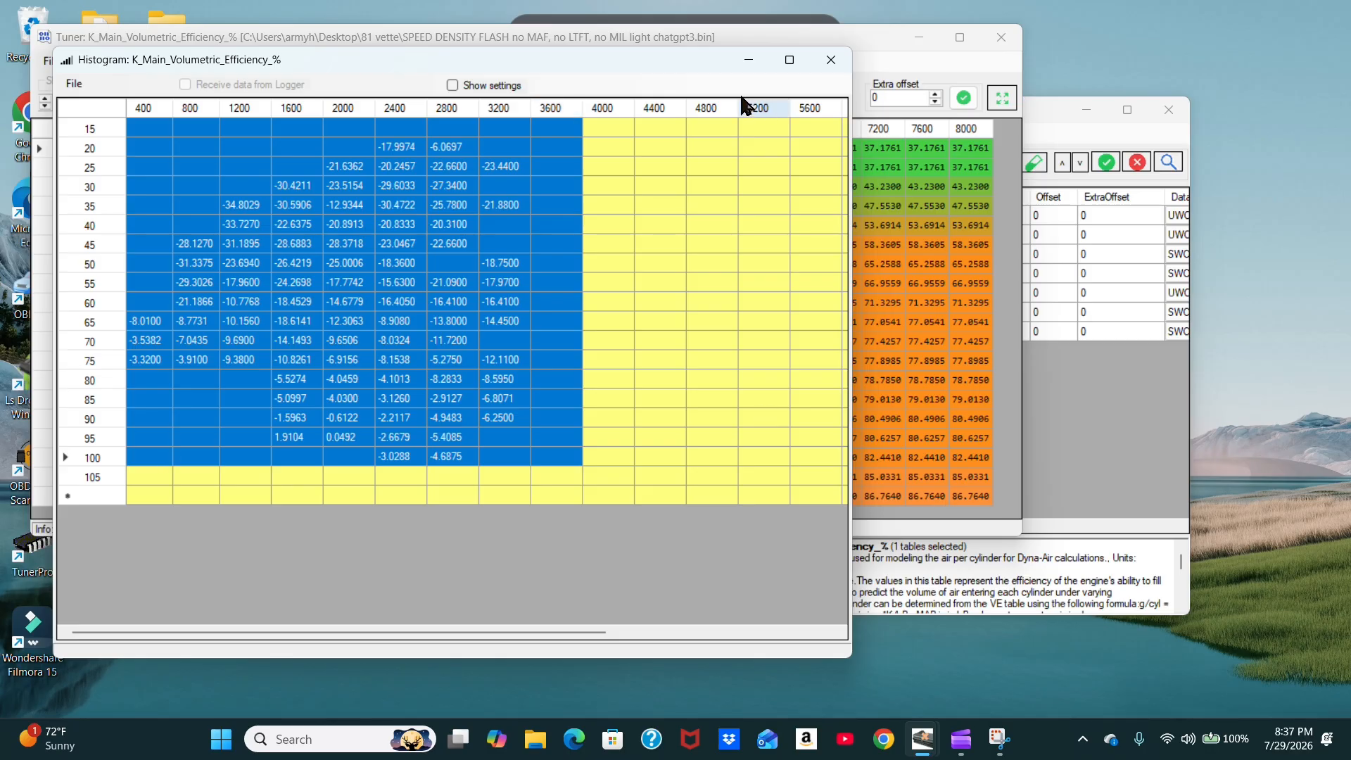
click(735, 37)
drag(134, 149, 478, 480)
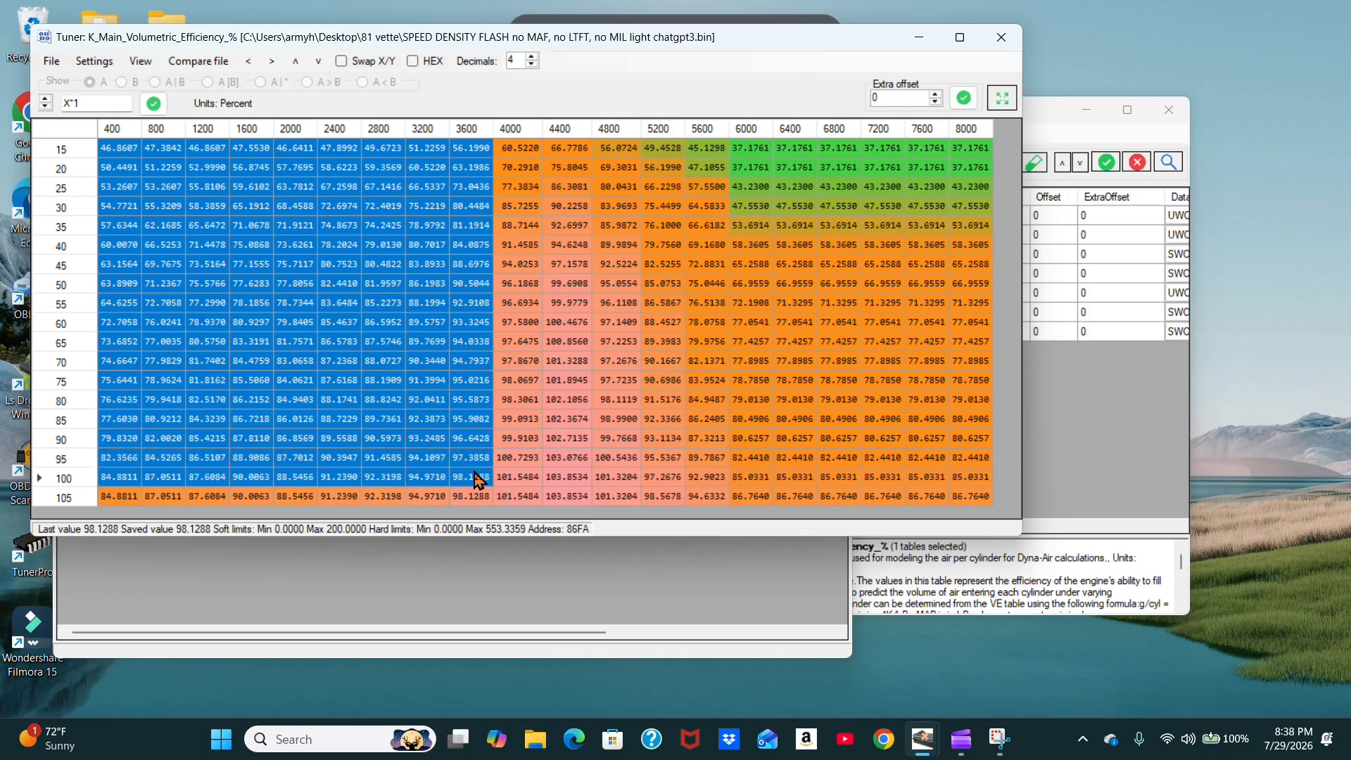
right_click(360, 393)
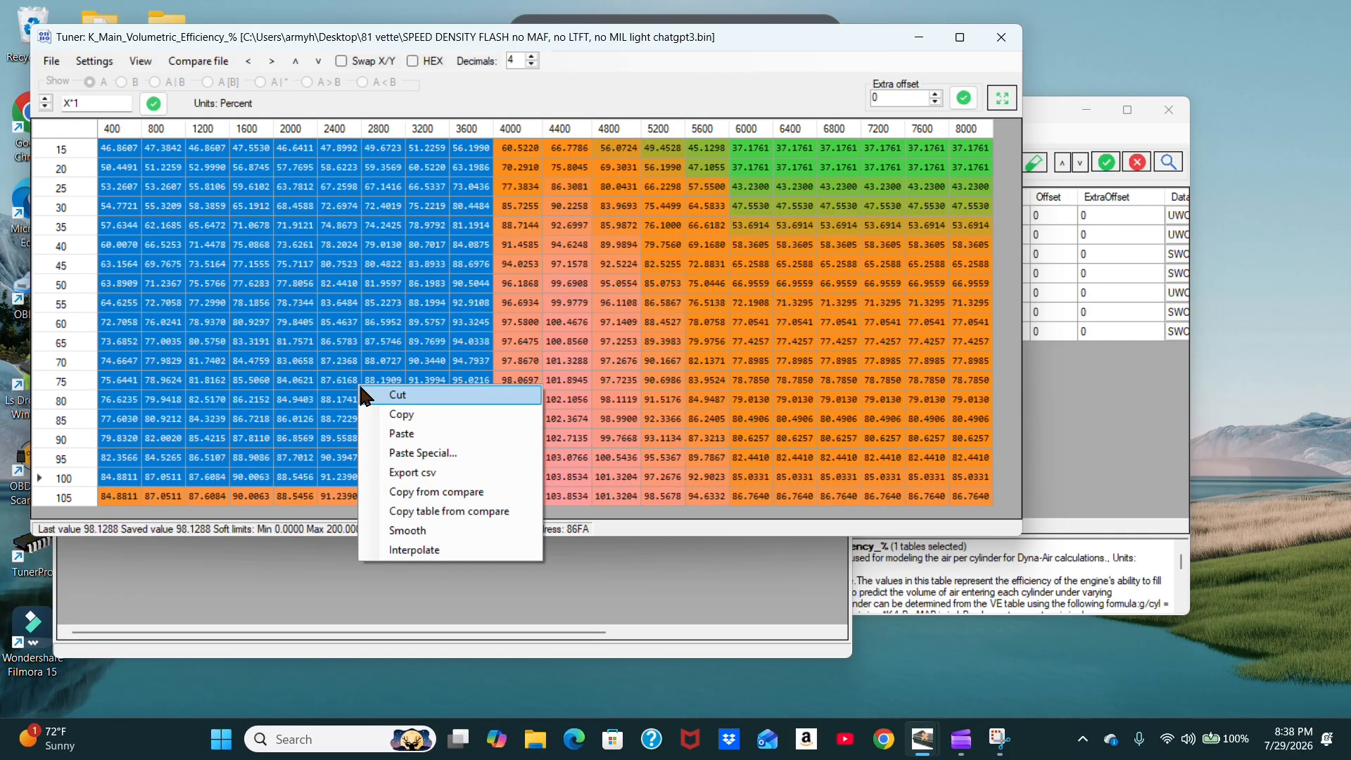
click(407, 454)
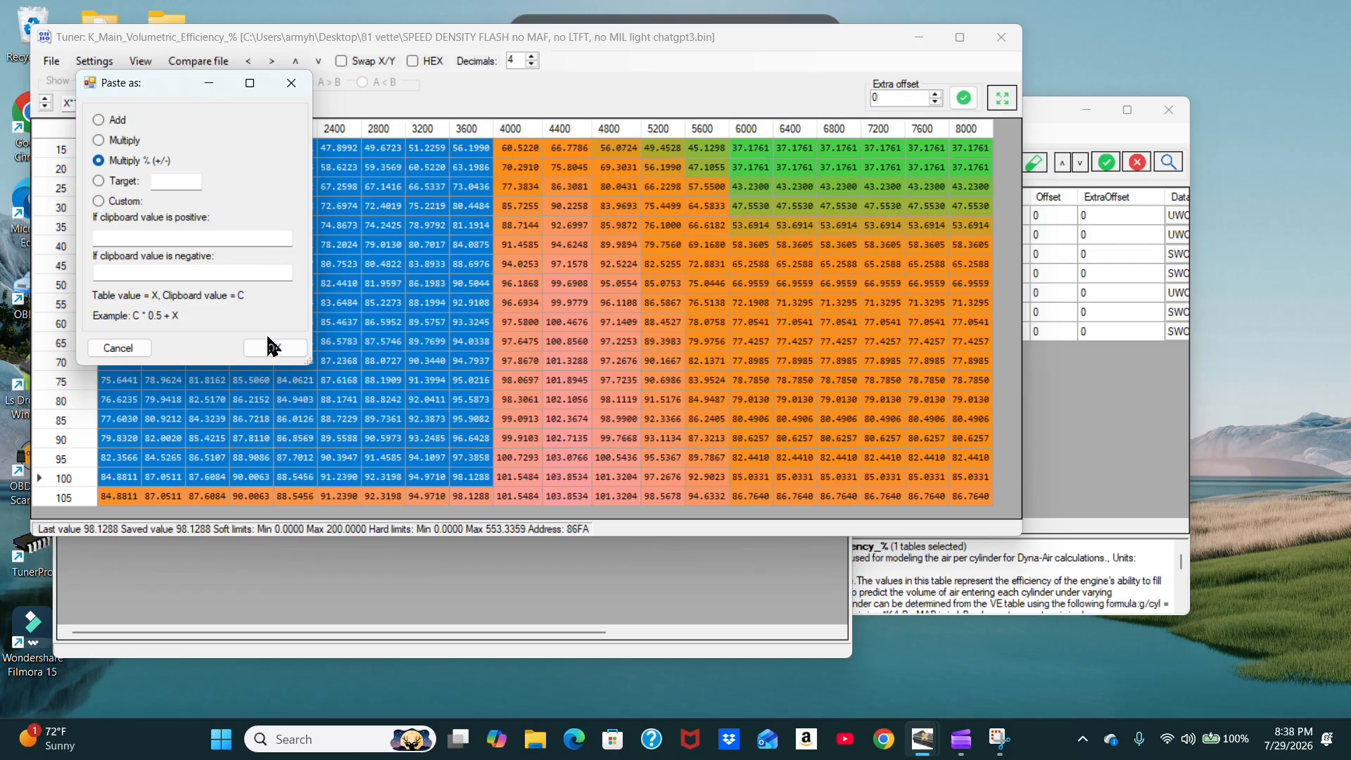
click(274, 350)
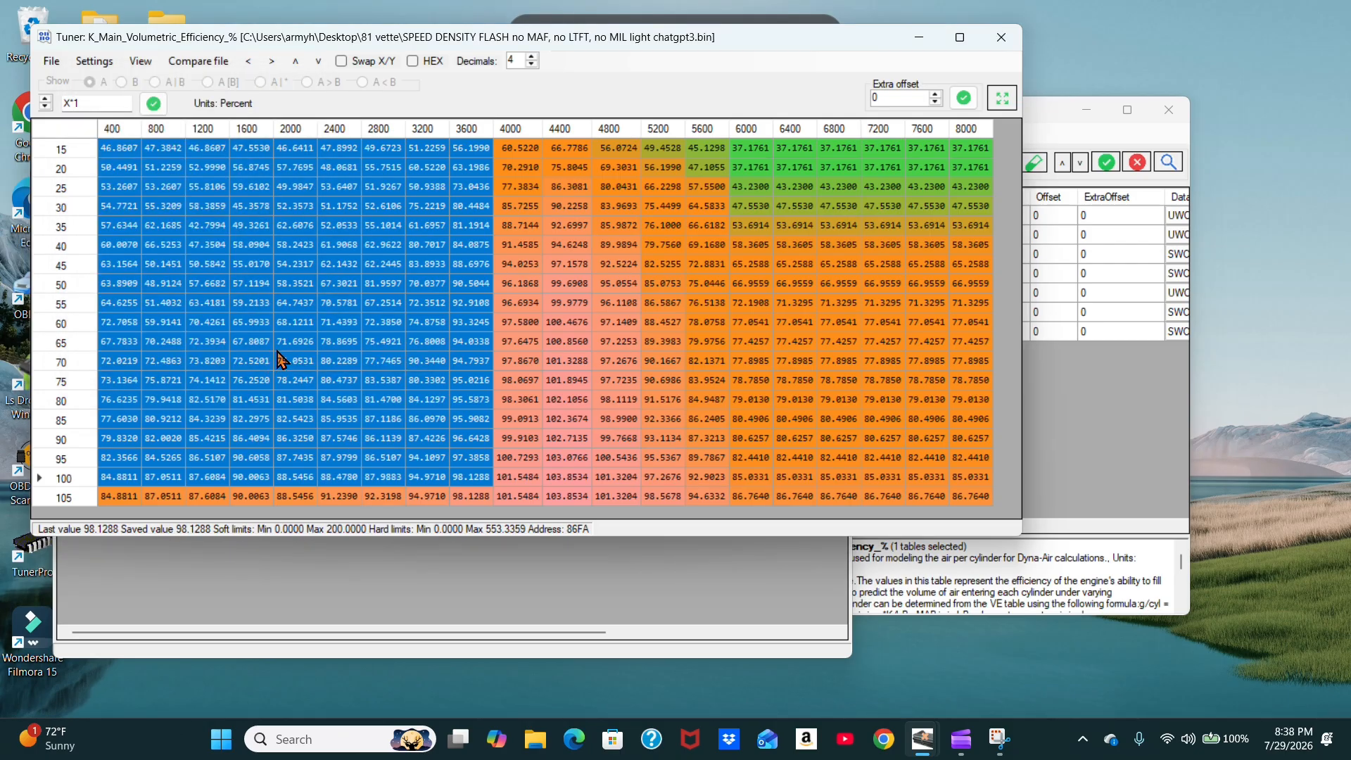
click(576, 344)
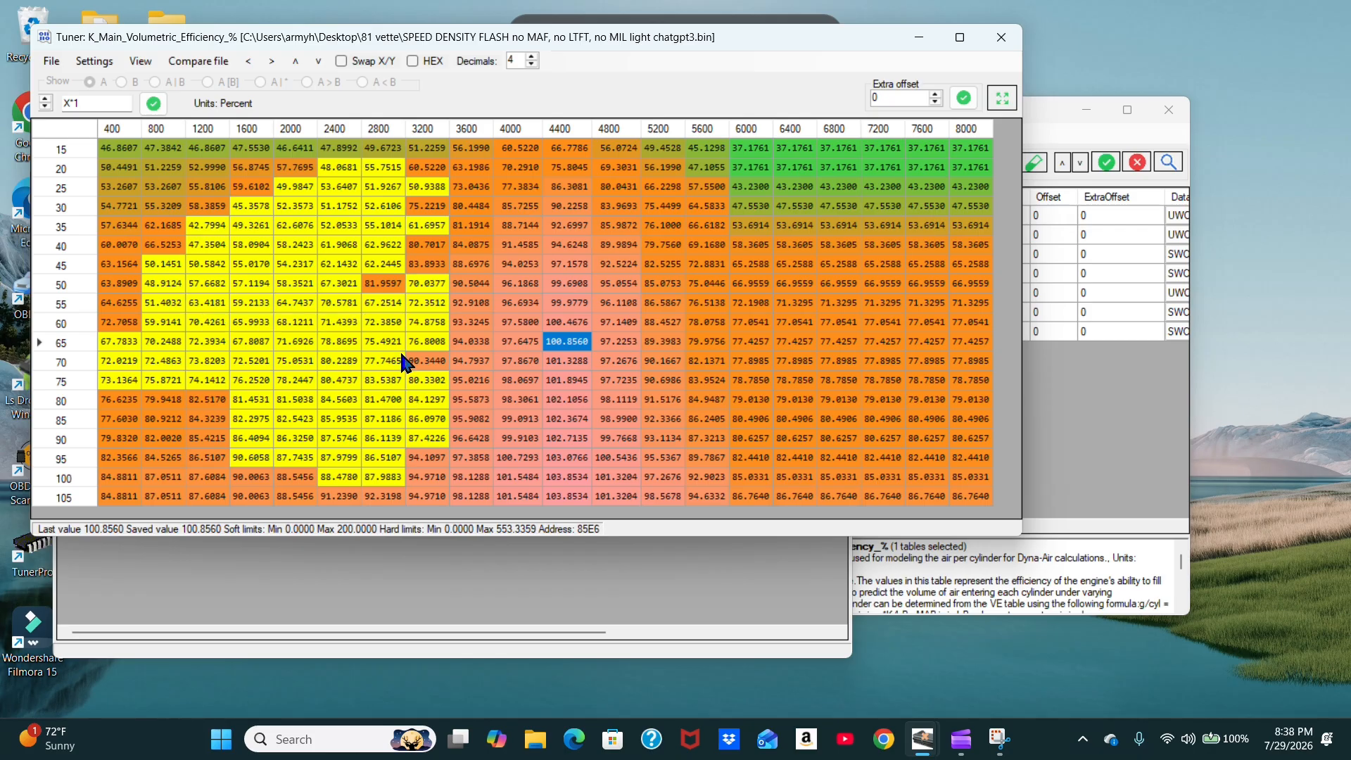
Set the VE cell at column 2800, row 50 to 69 and check the original values of it and its neighbours
click(376, 289)
text(6)
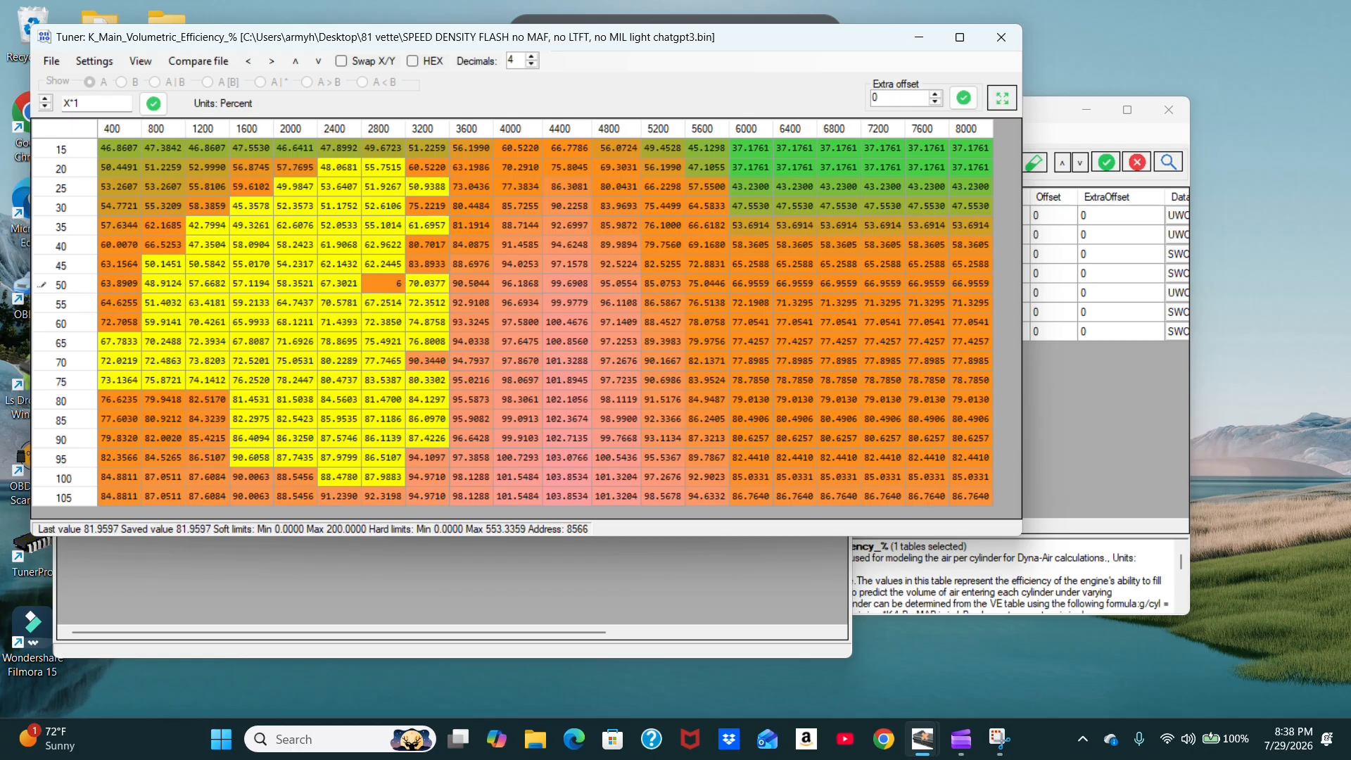
text(9)
click(409, 289)
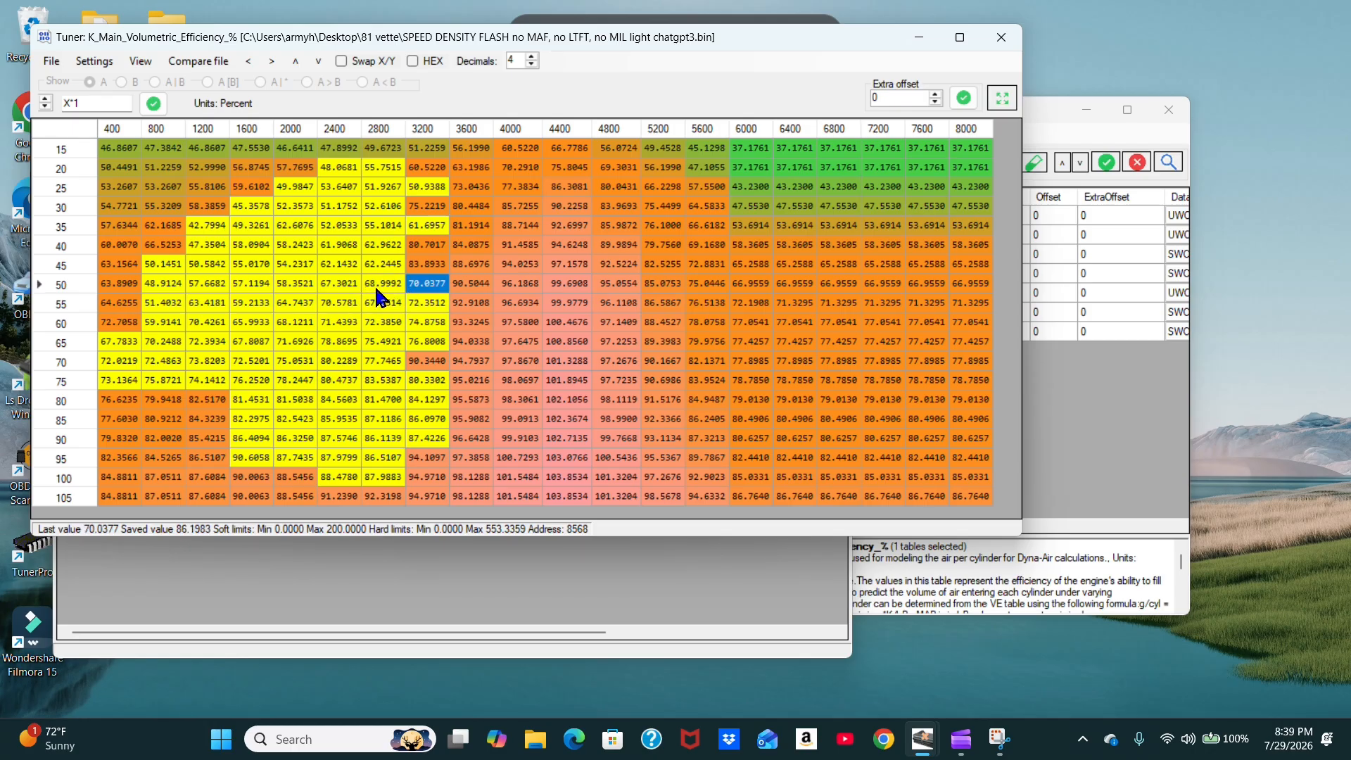
mouse_move(380, 290)
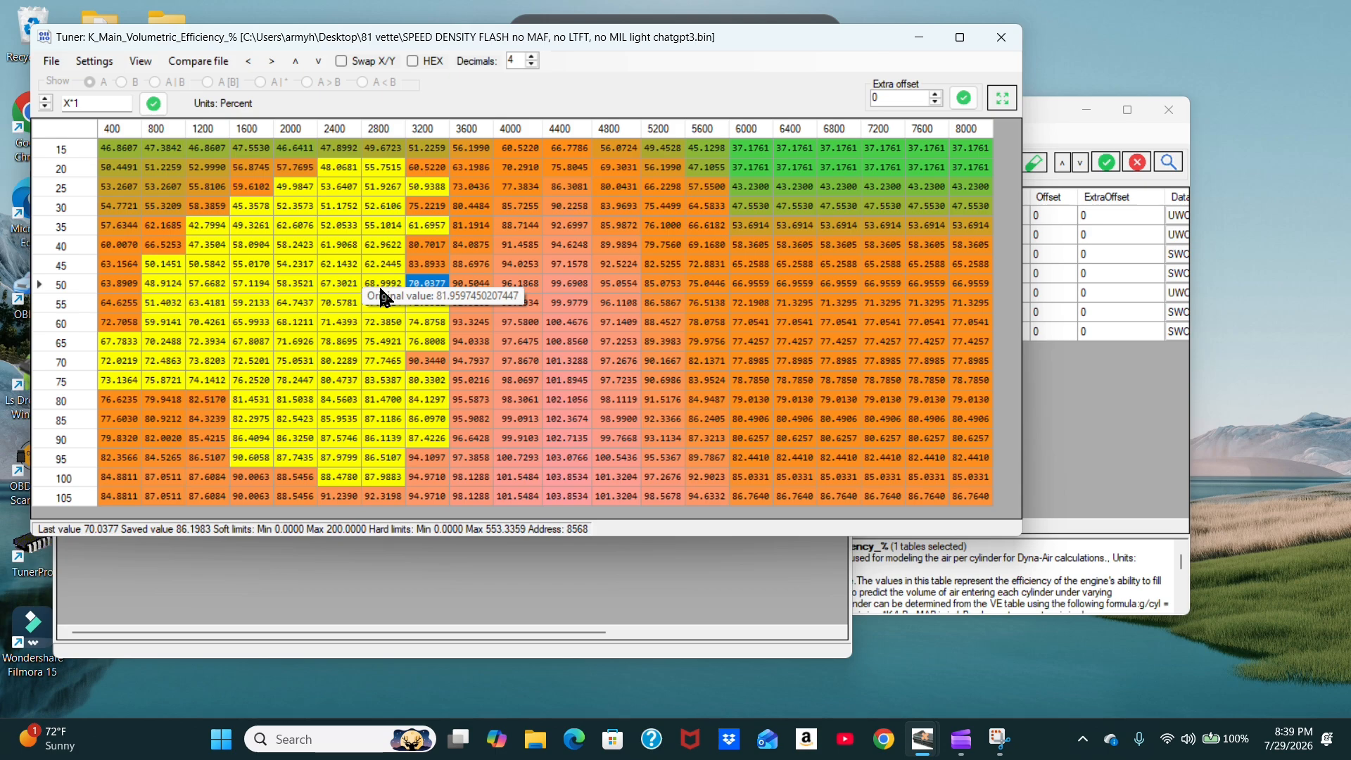
mouse_move(441, 284)
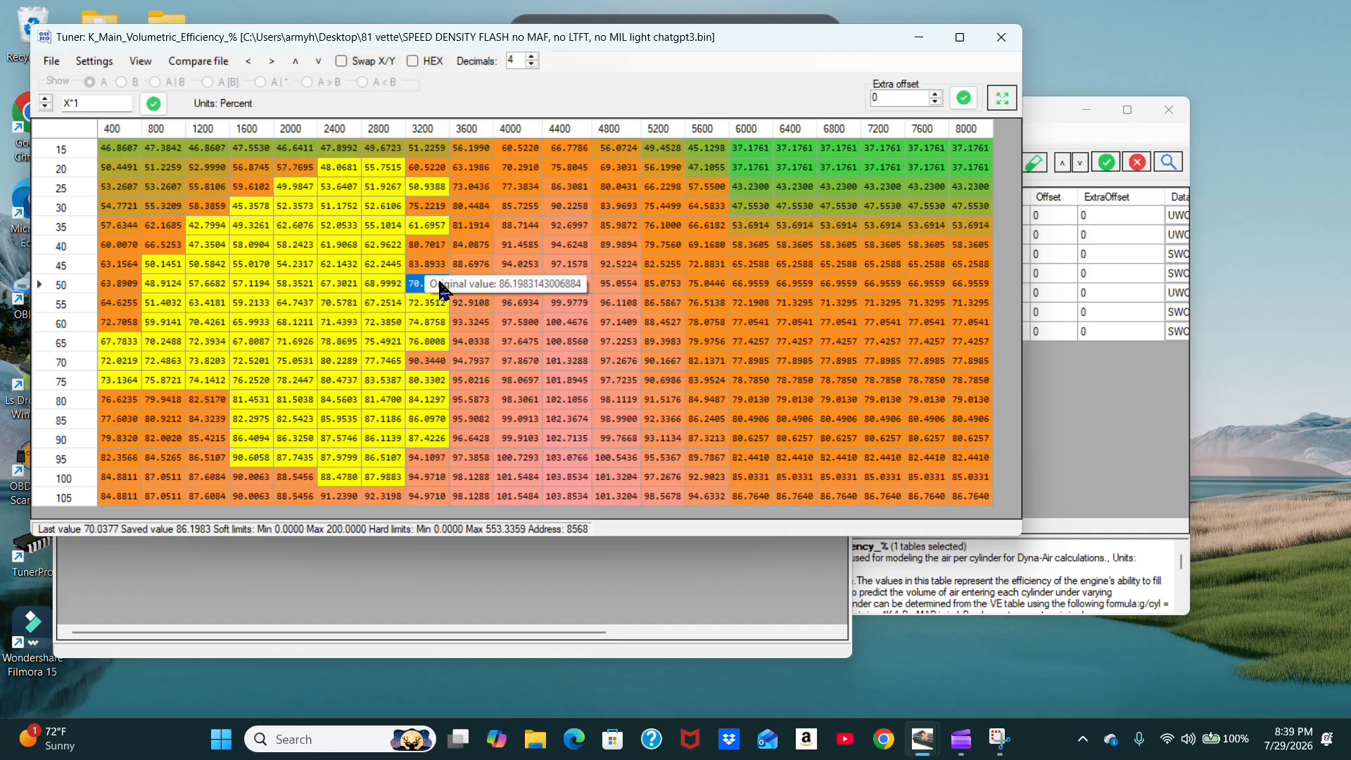
mouse_move(339, 281)
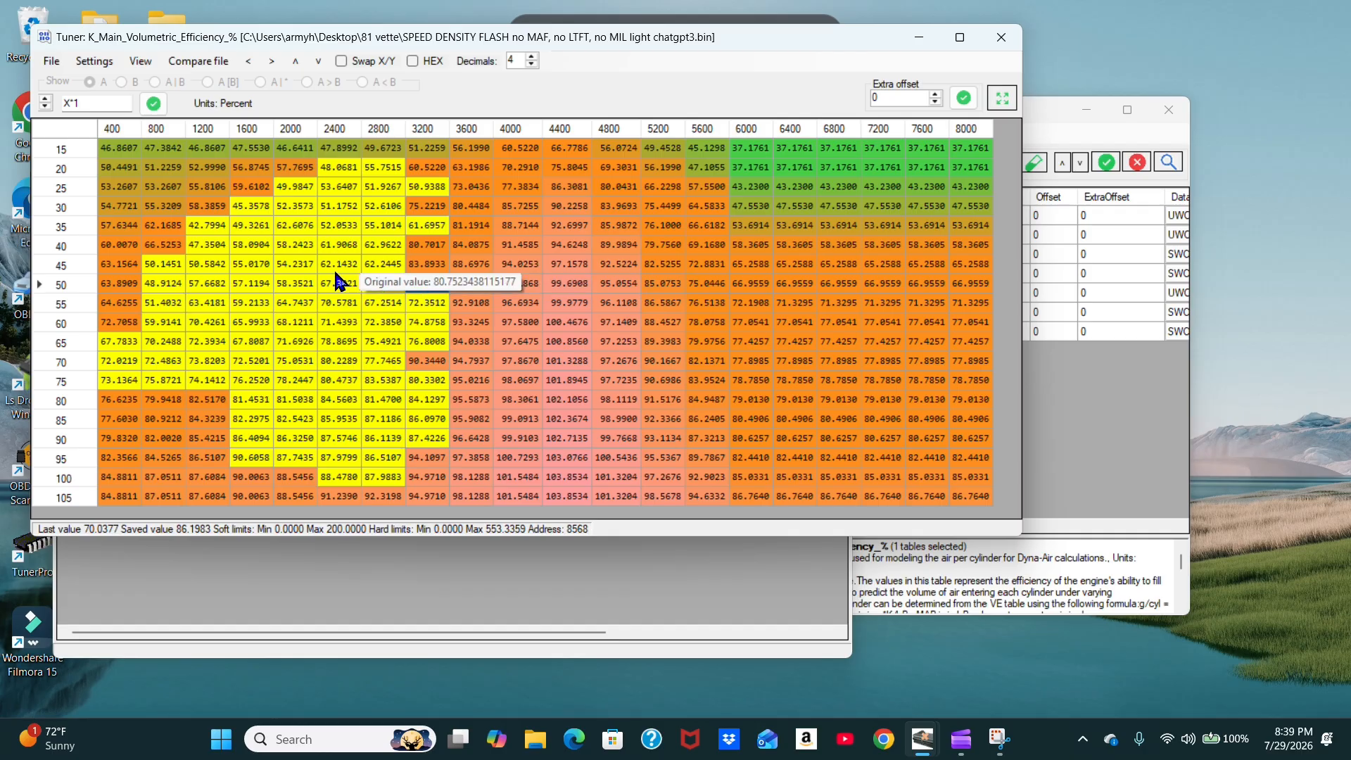
Try to interpolate the VE table cell at column 3200, row 55
click(417, 303)
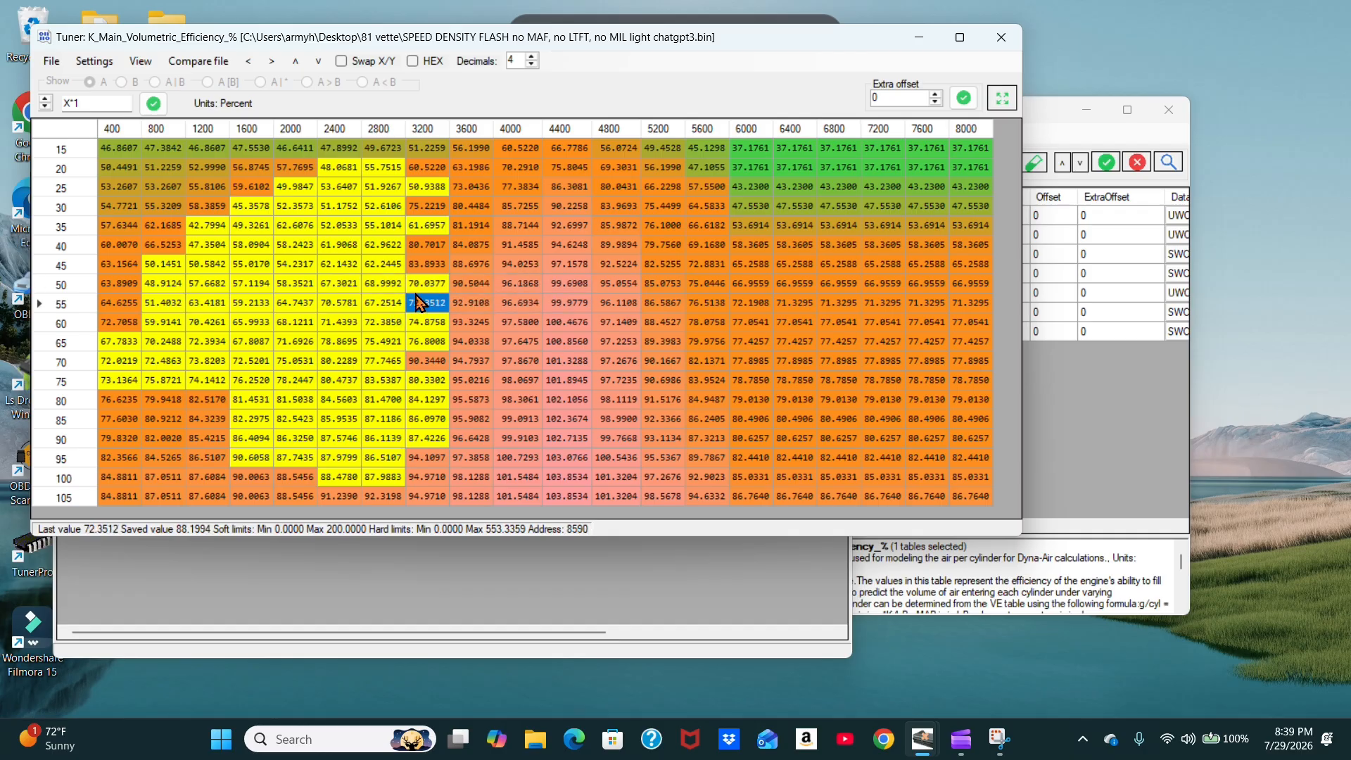
right_click(418, 304)
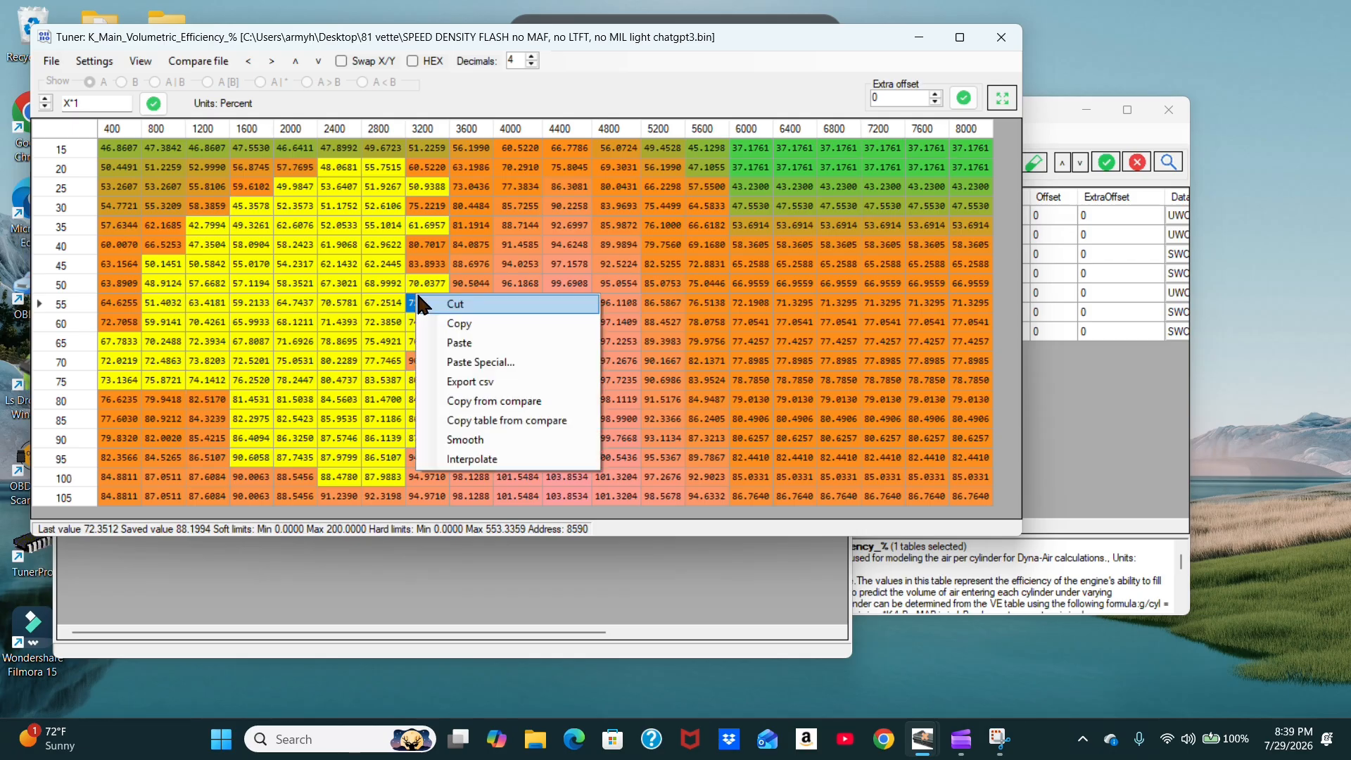
click(475, 459)
click(350, 342)
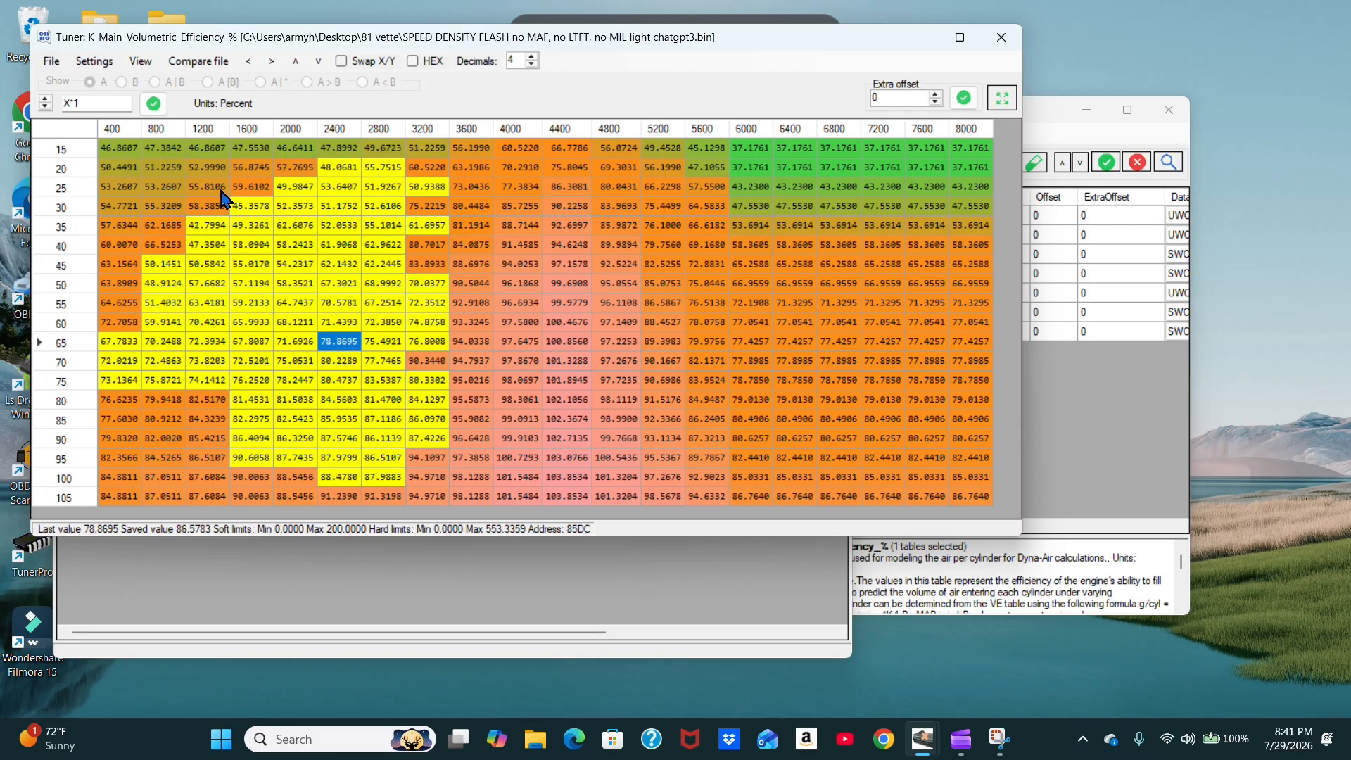
mouse_move(271, 301)
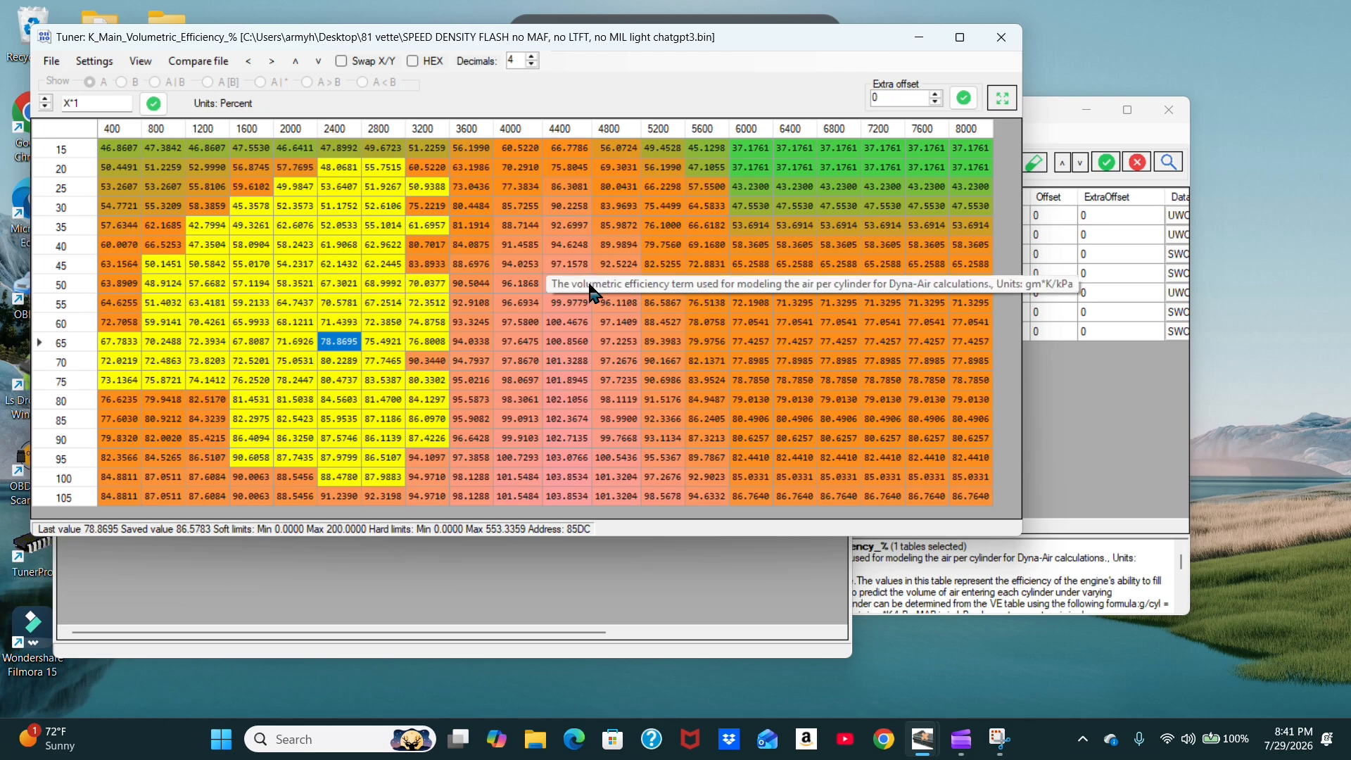
Close the main VE table without applying the modifications and clear the cell selection in the histogram
click(53, 62)
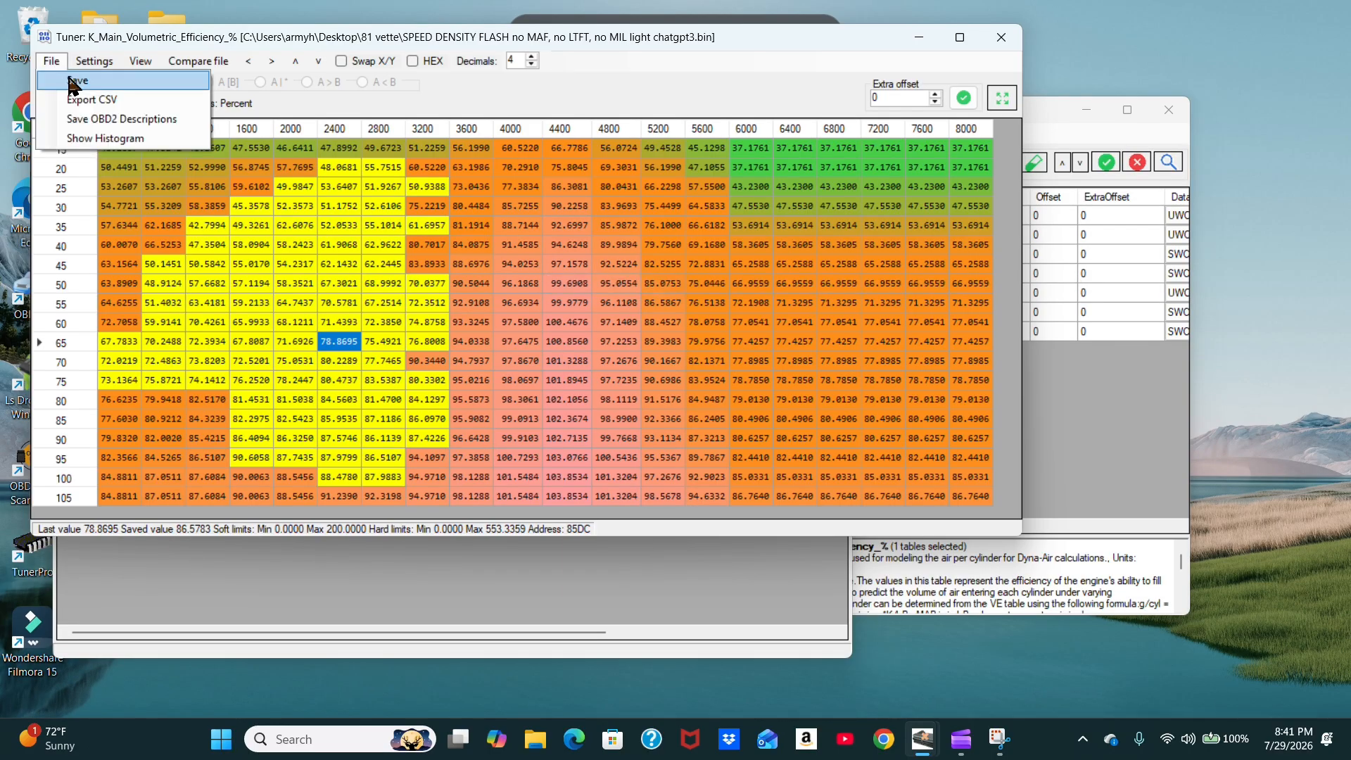
click(93, 61)
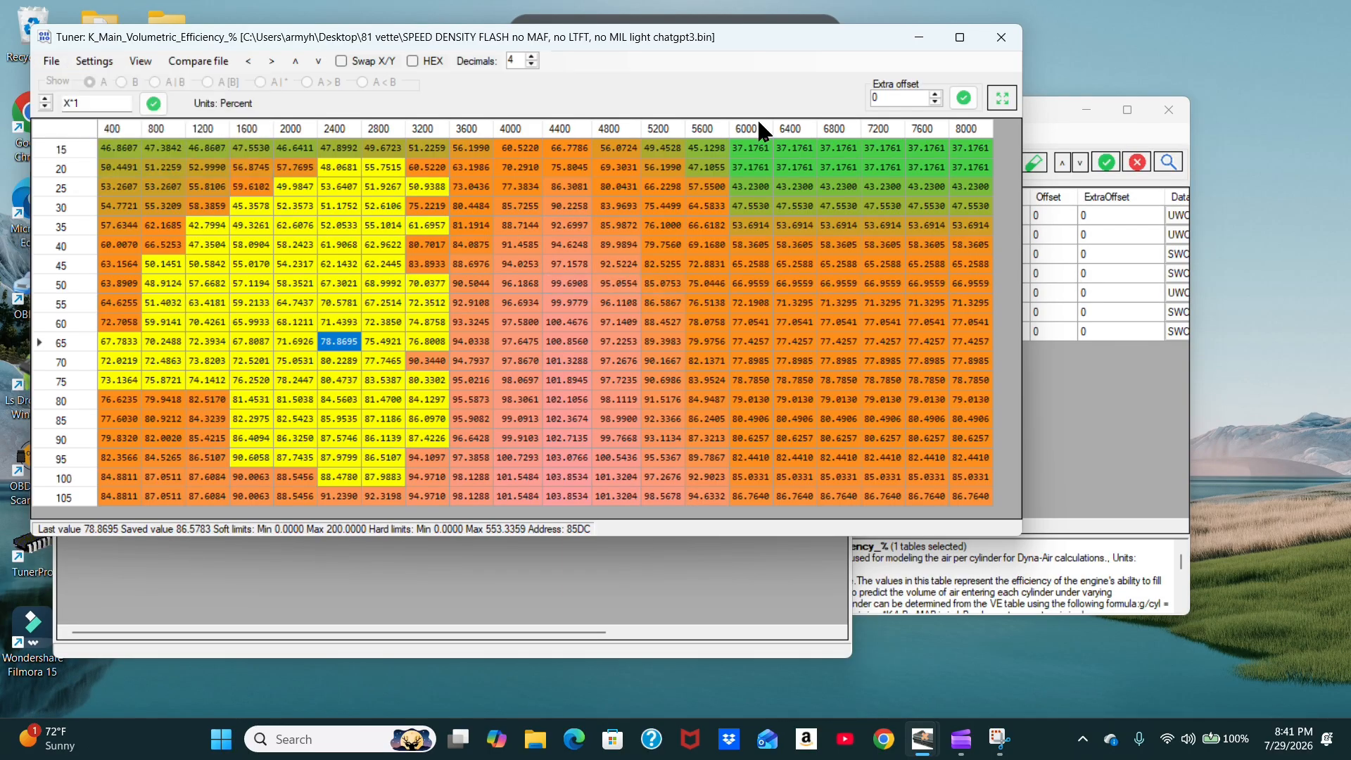
click(1001, 36)
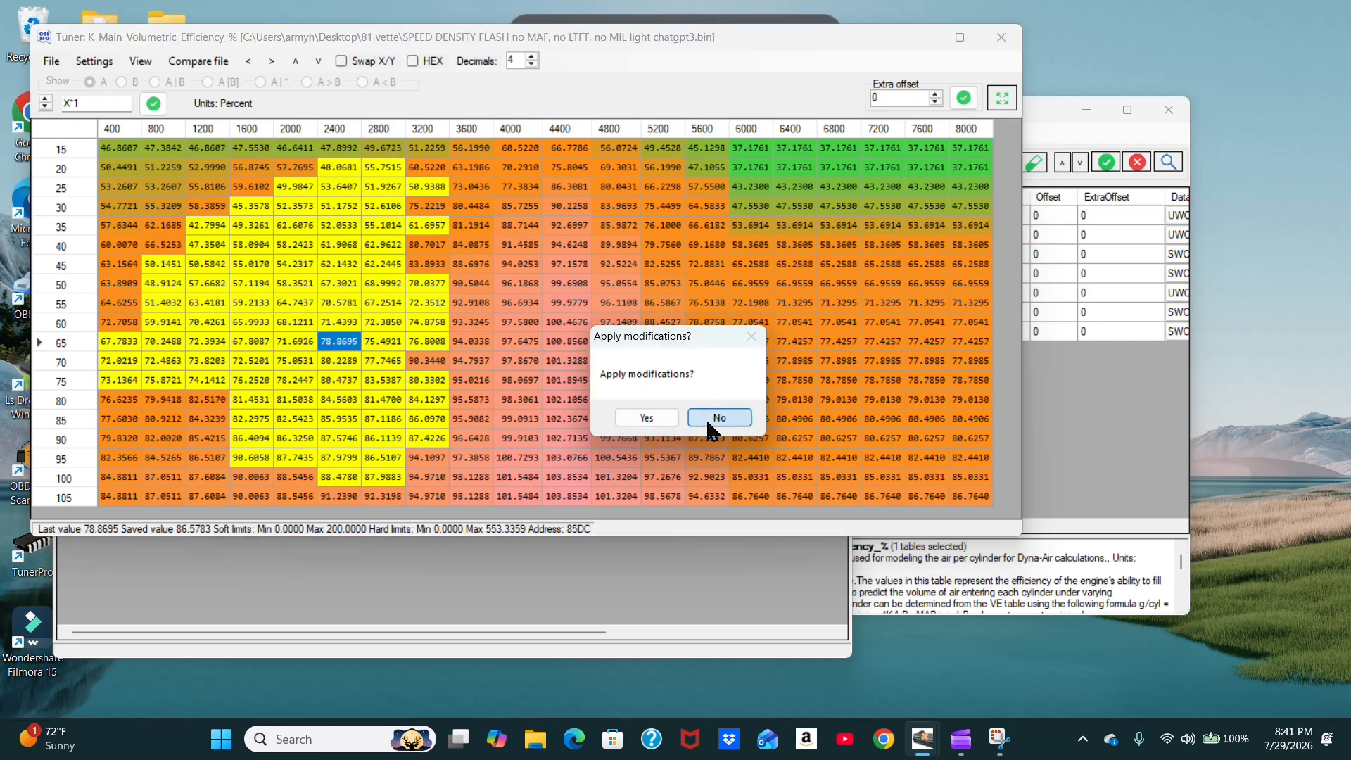
click(712, 419)
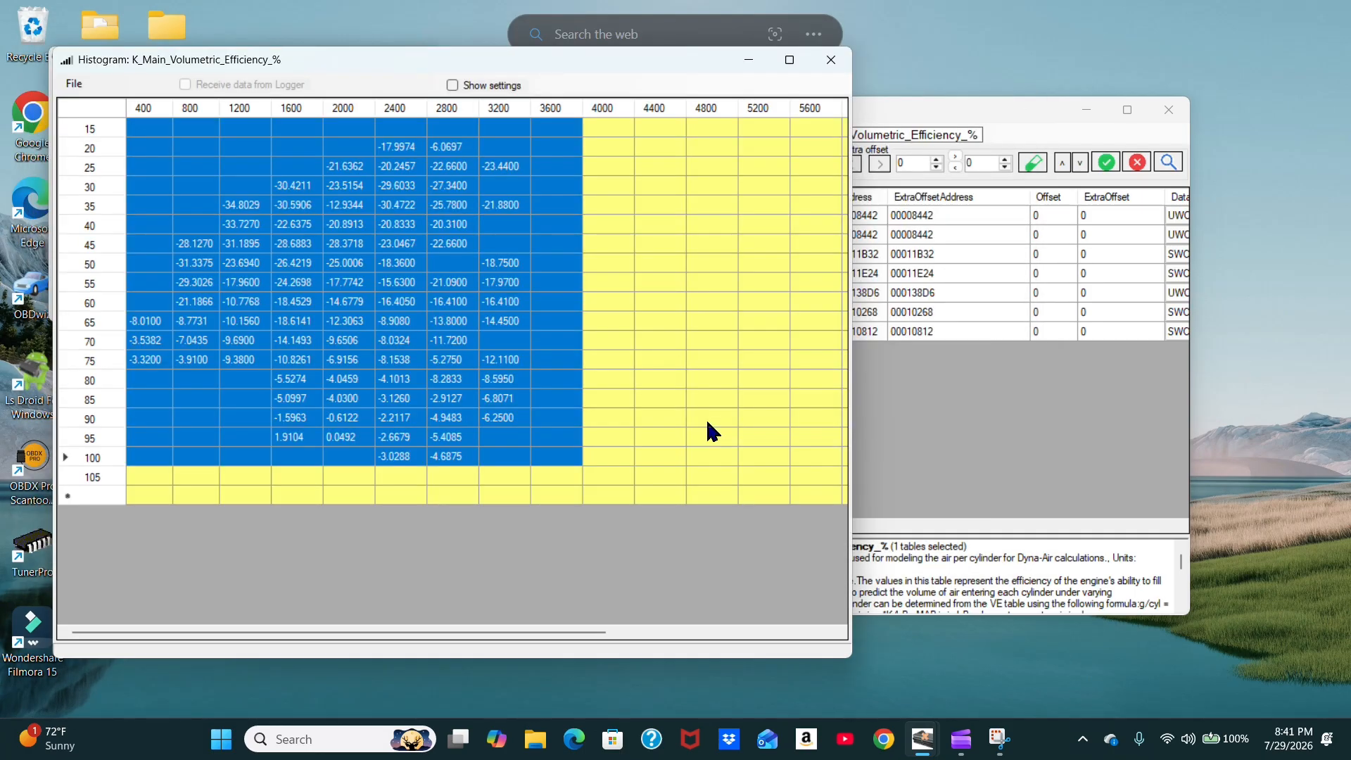
click(707, 422)
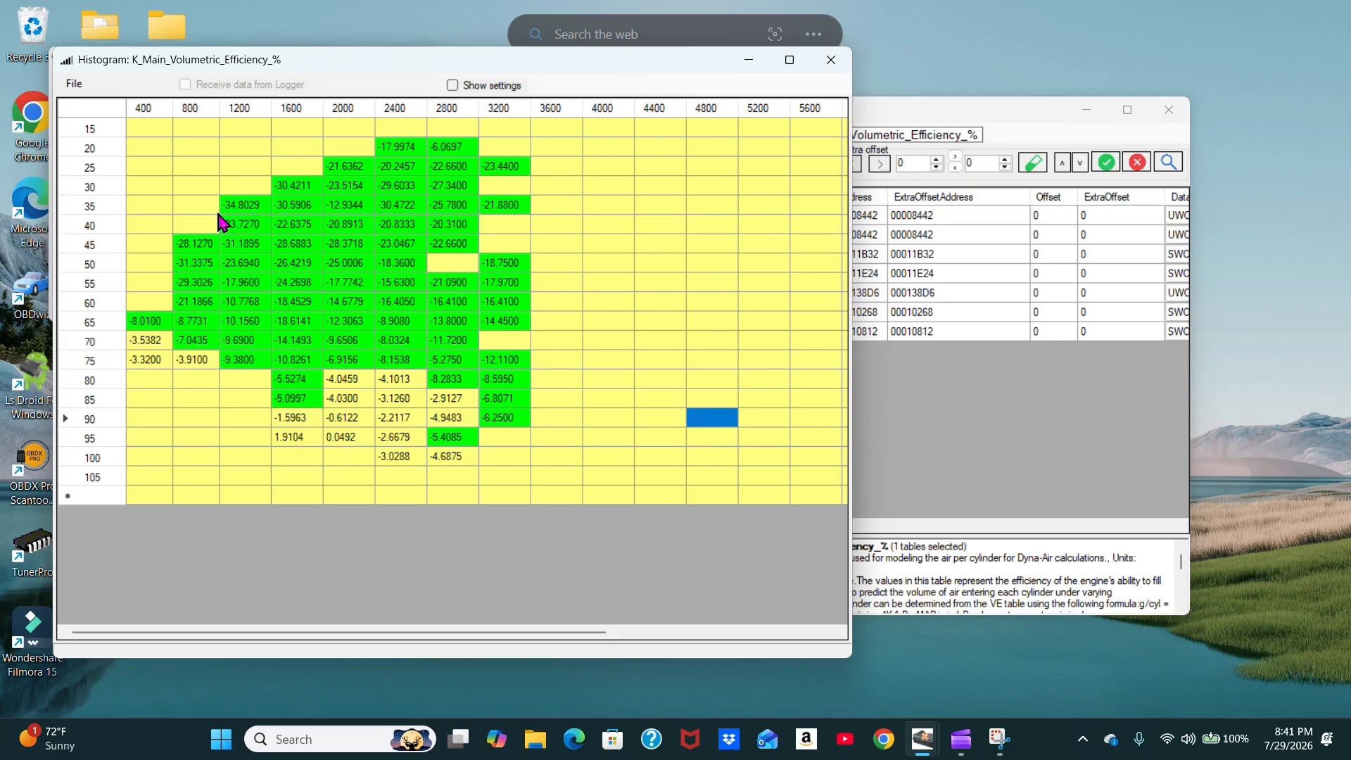
click(452, 85)
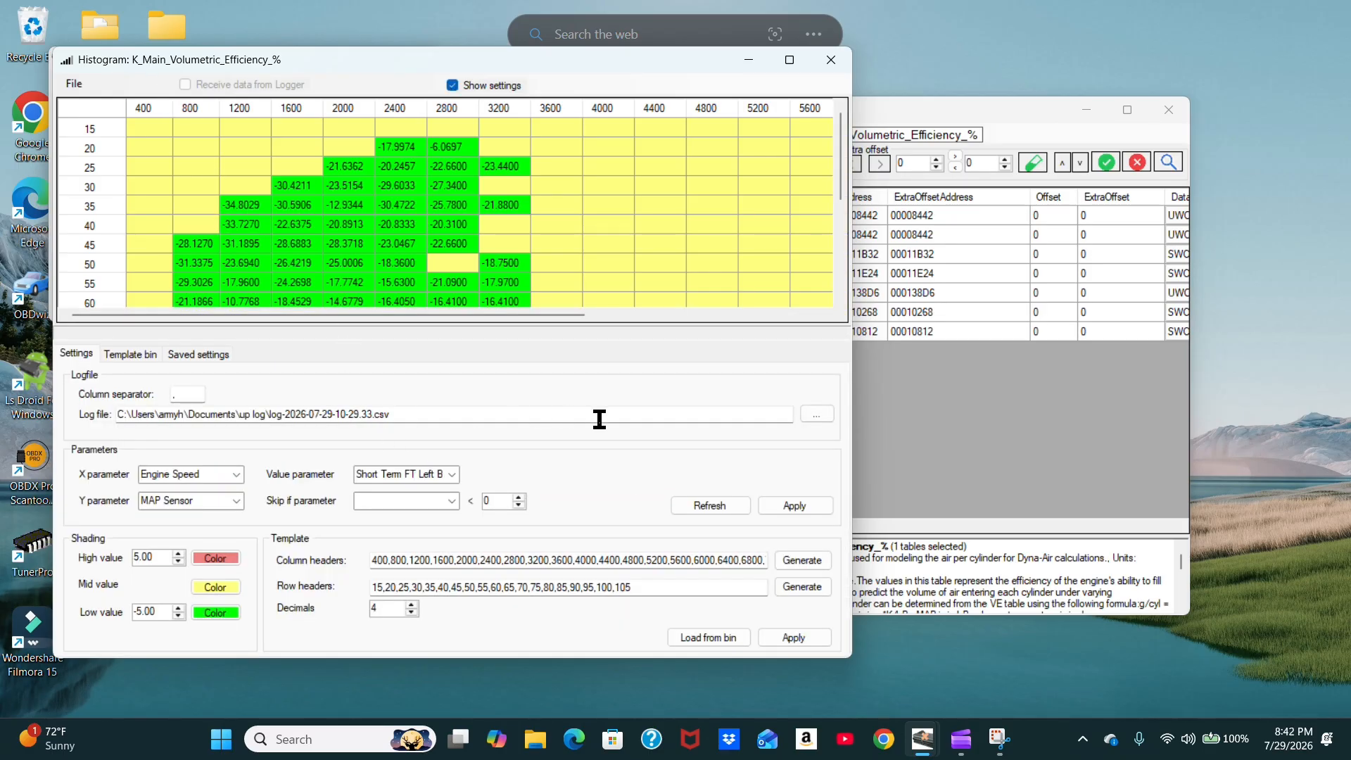
click(818, 415)
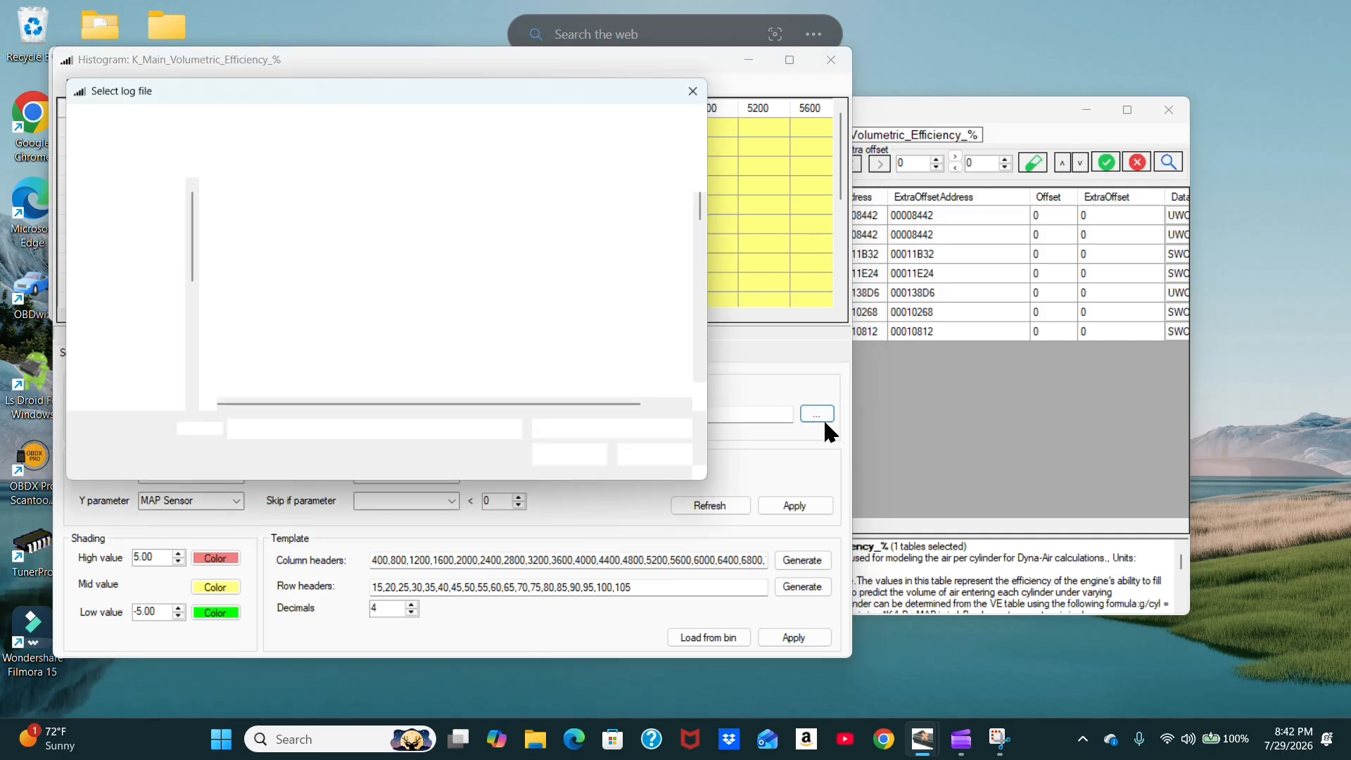
scroll(397, 331, down, 5)
scroll(399, 334, down, 3)
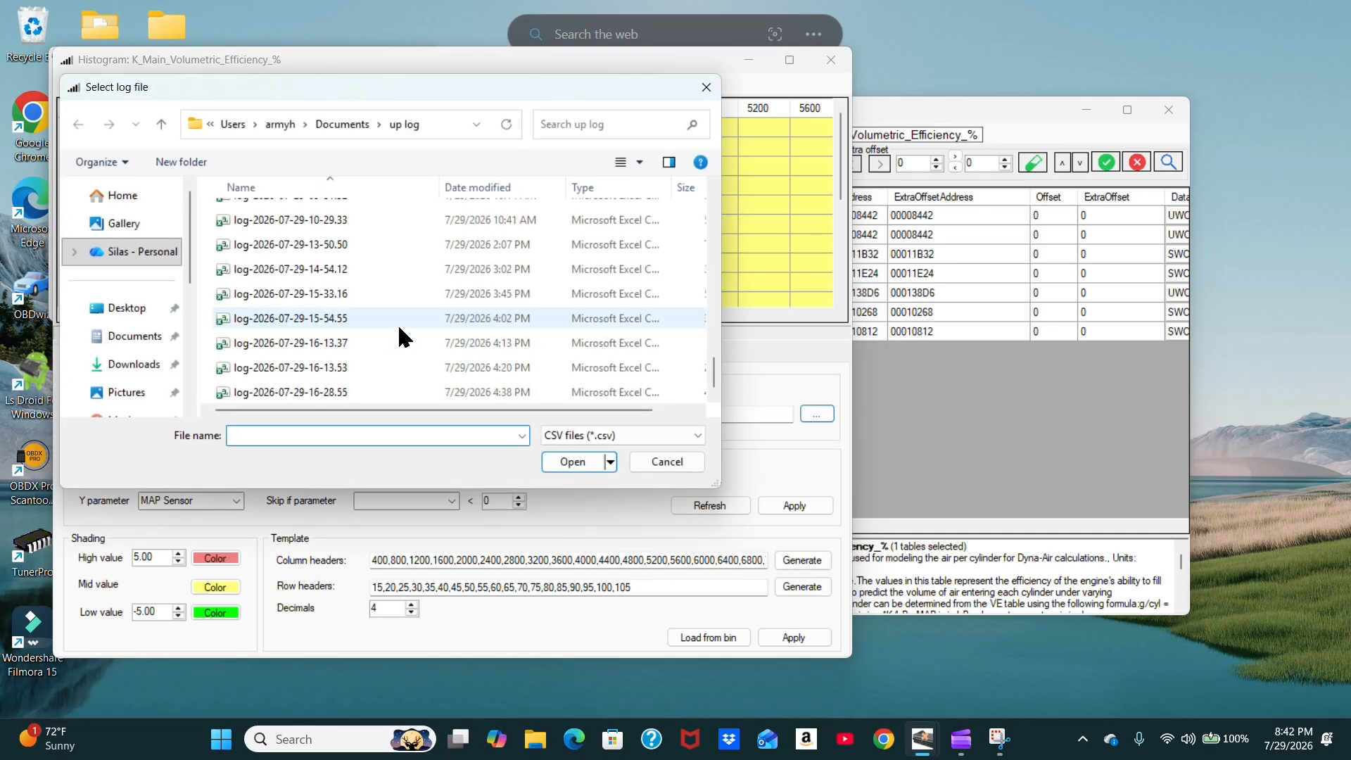
click(338, 396)
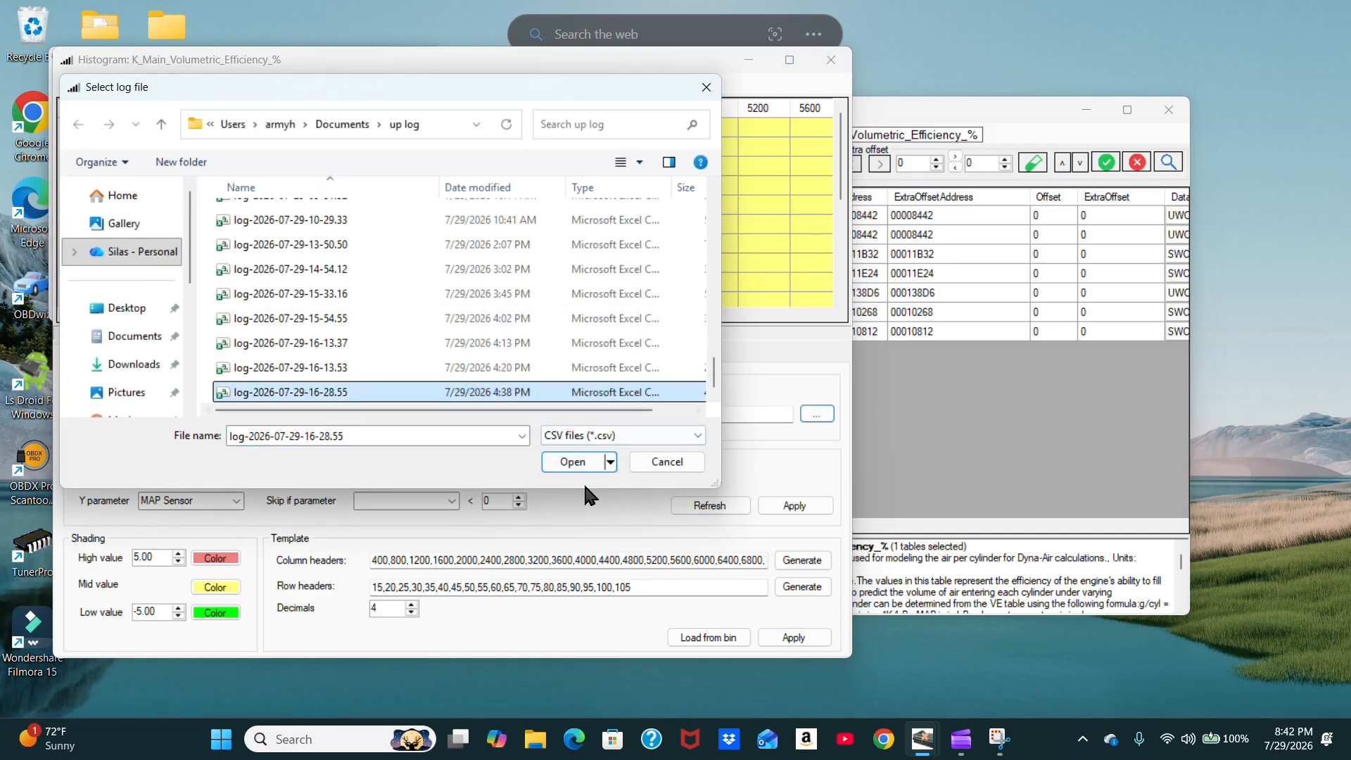
click(572, 462)
click(709, 506)
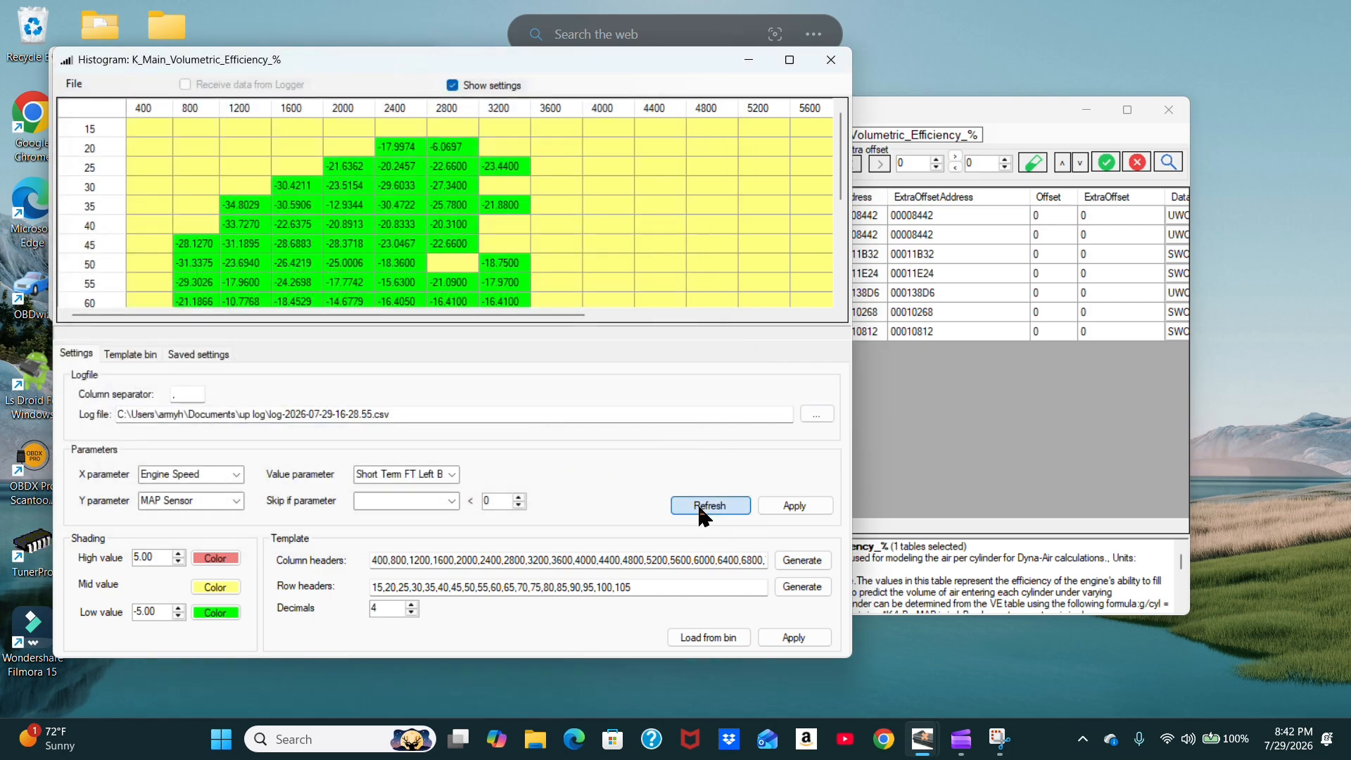
click(794, 505)
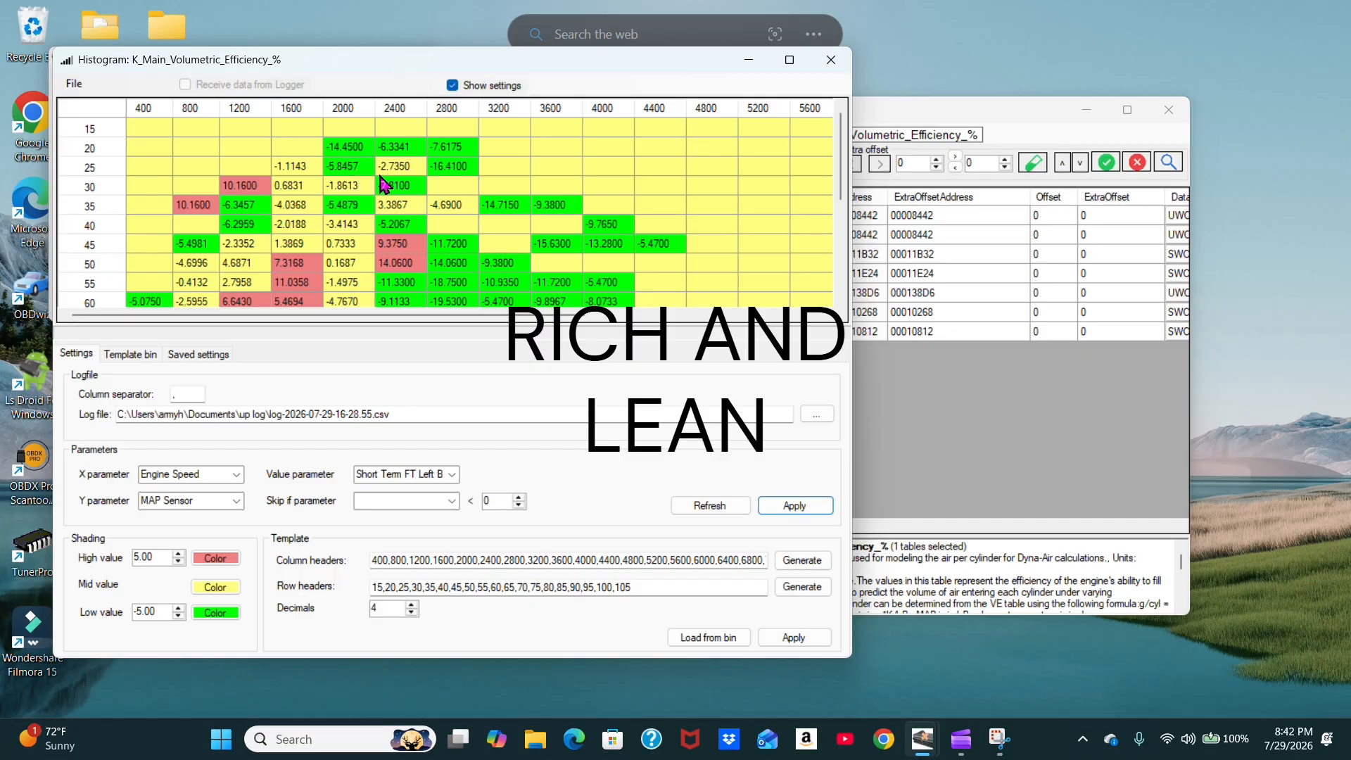
Check the minimum, maximum and hit counts of histogram cells in columns 1600, 2000 and 2400, including the positive trims around rows 50 and 55
mouse_move(465, 234)
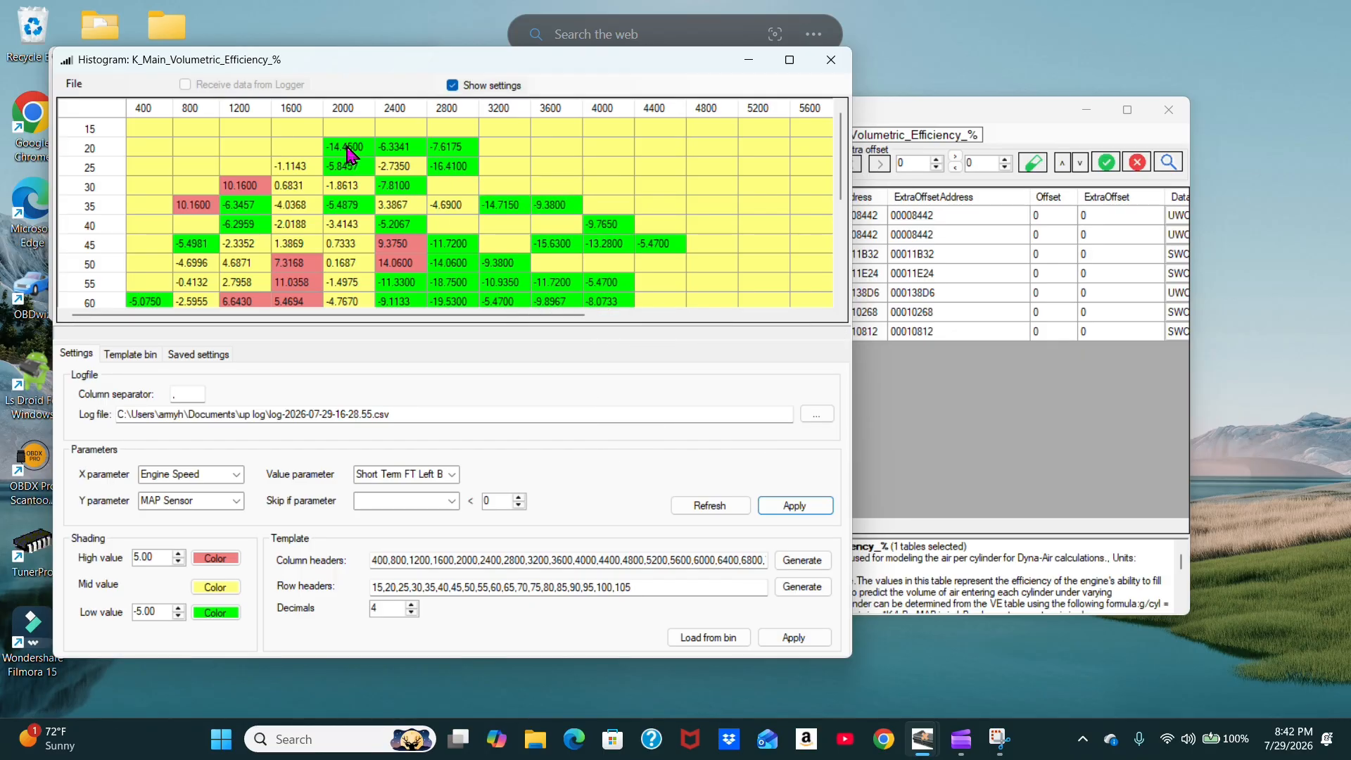
mouse_move(350, 153)
mouse_move(348, 196)
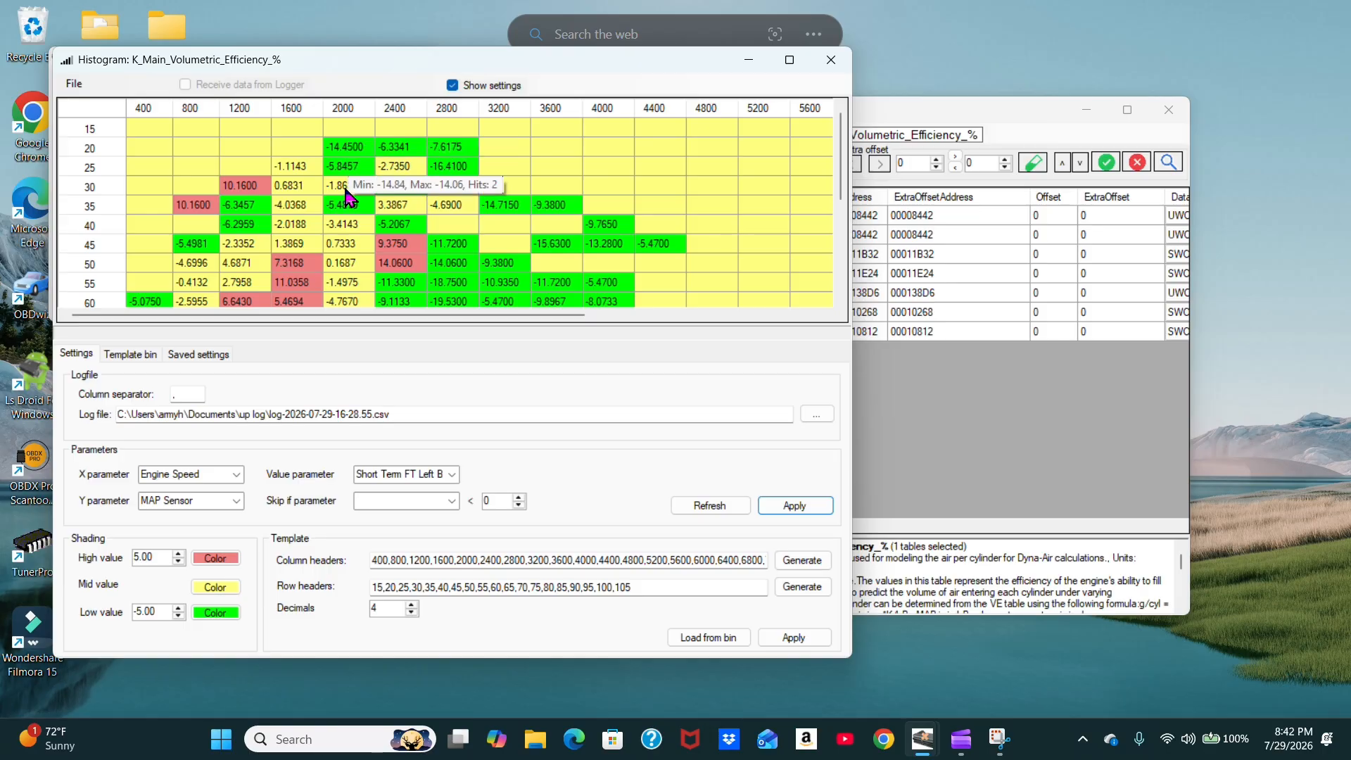
mouse_move(303, 187)
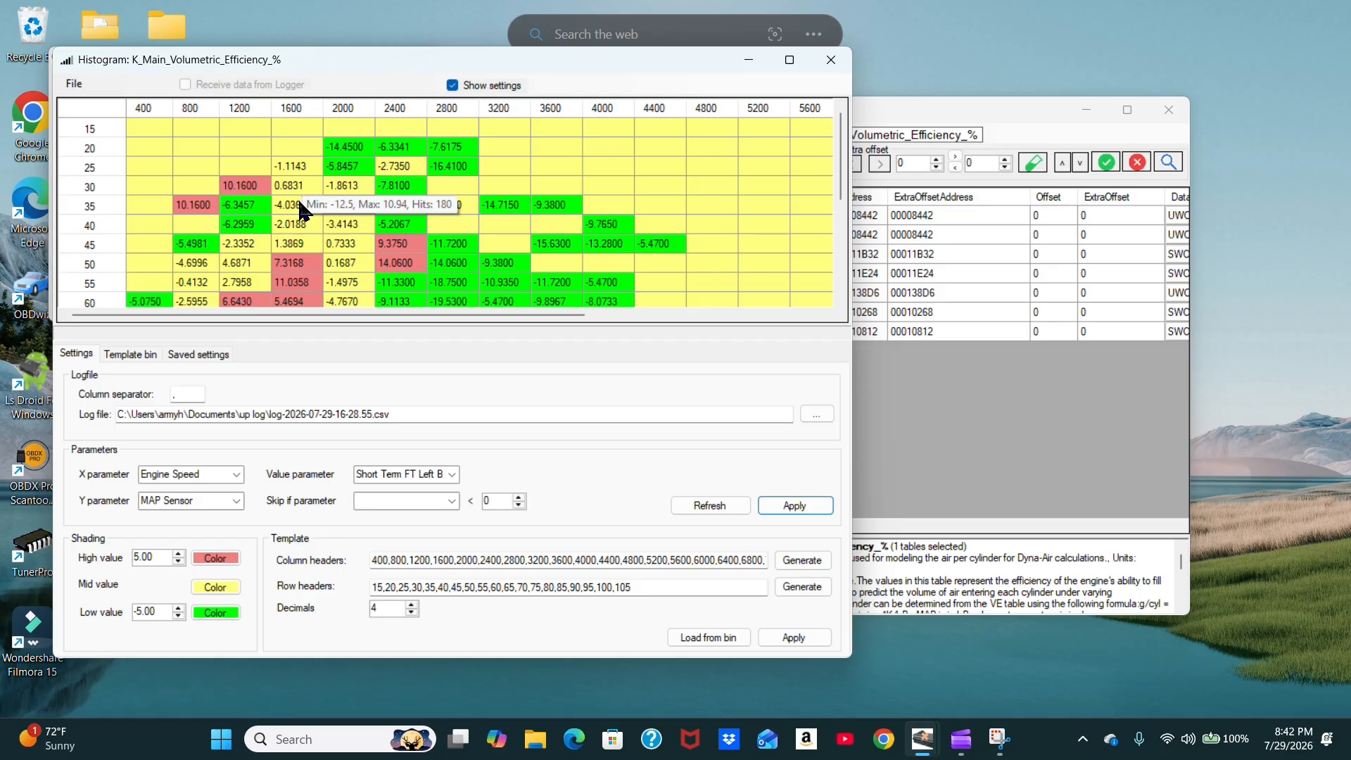
mouse_move(299, 268)
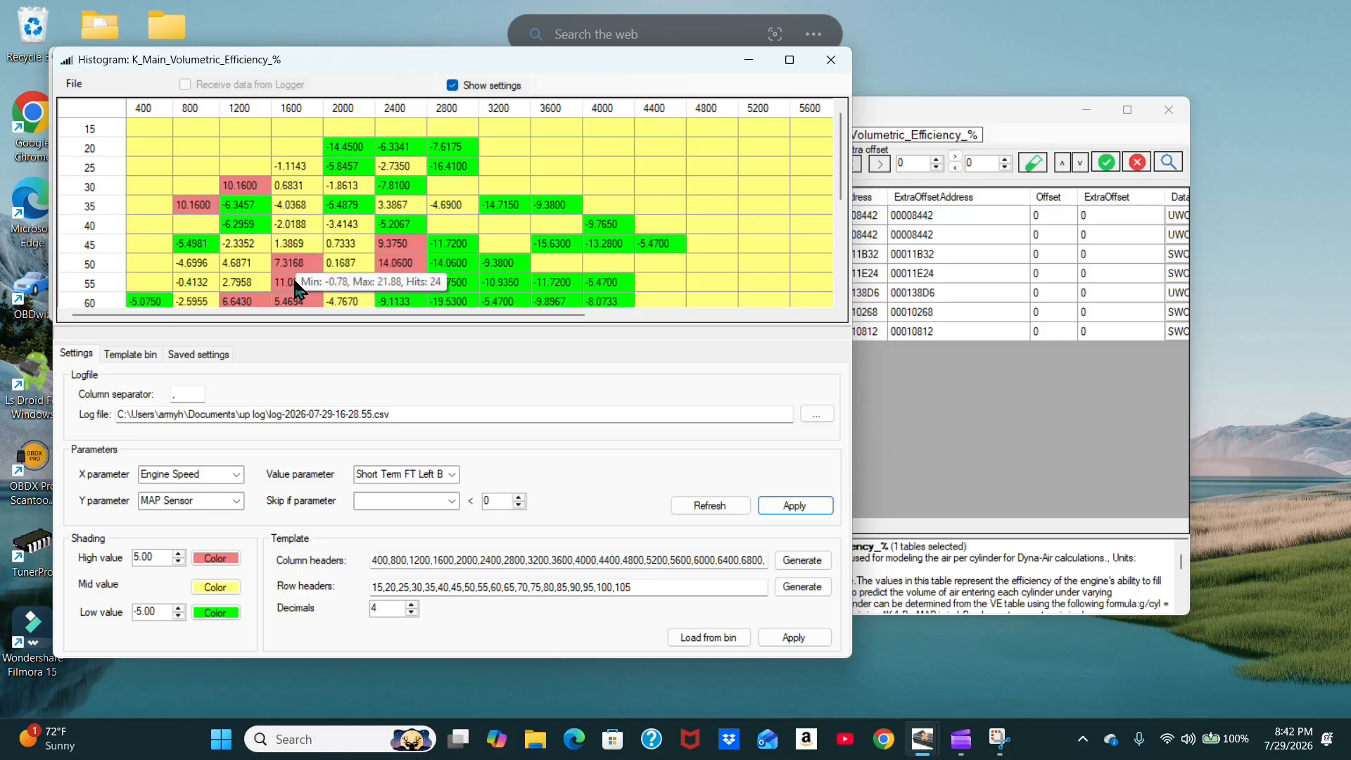
mouse_move(386, 271)
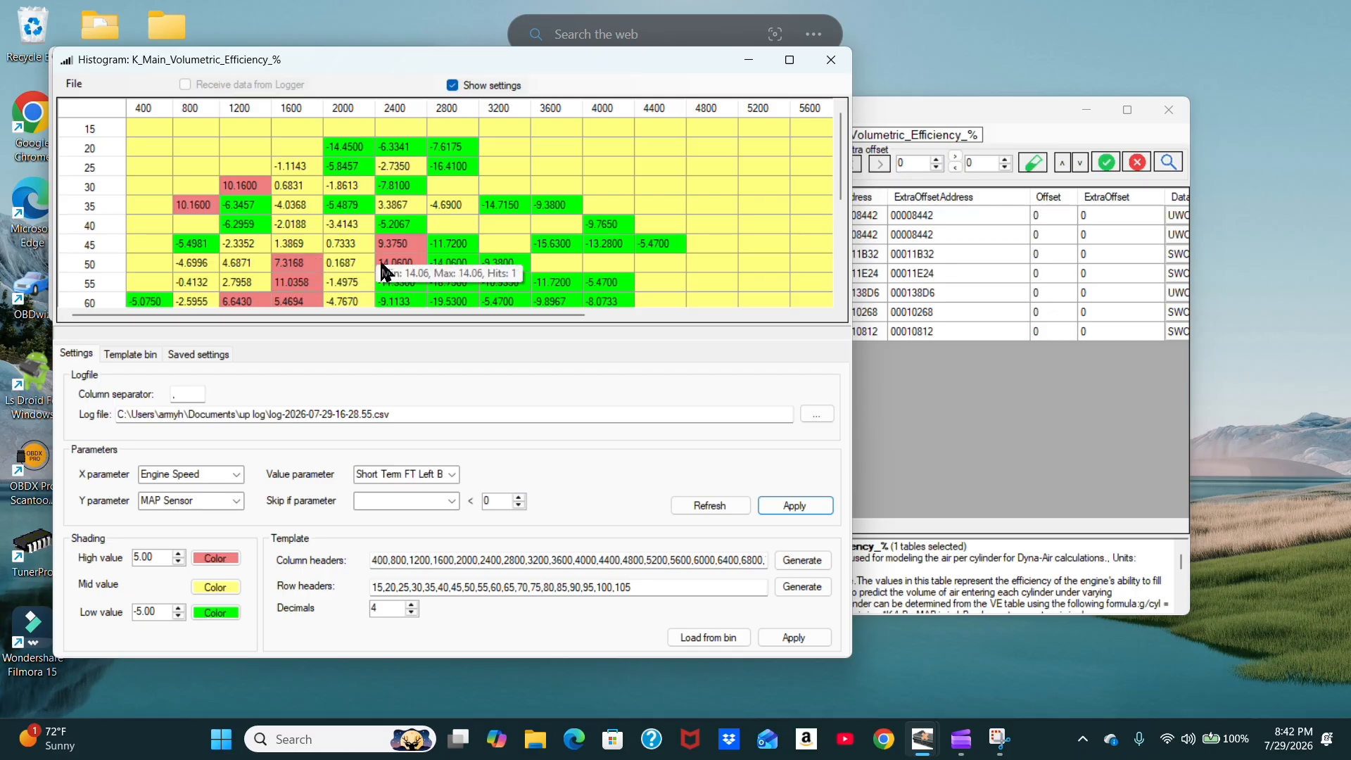